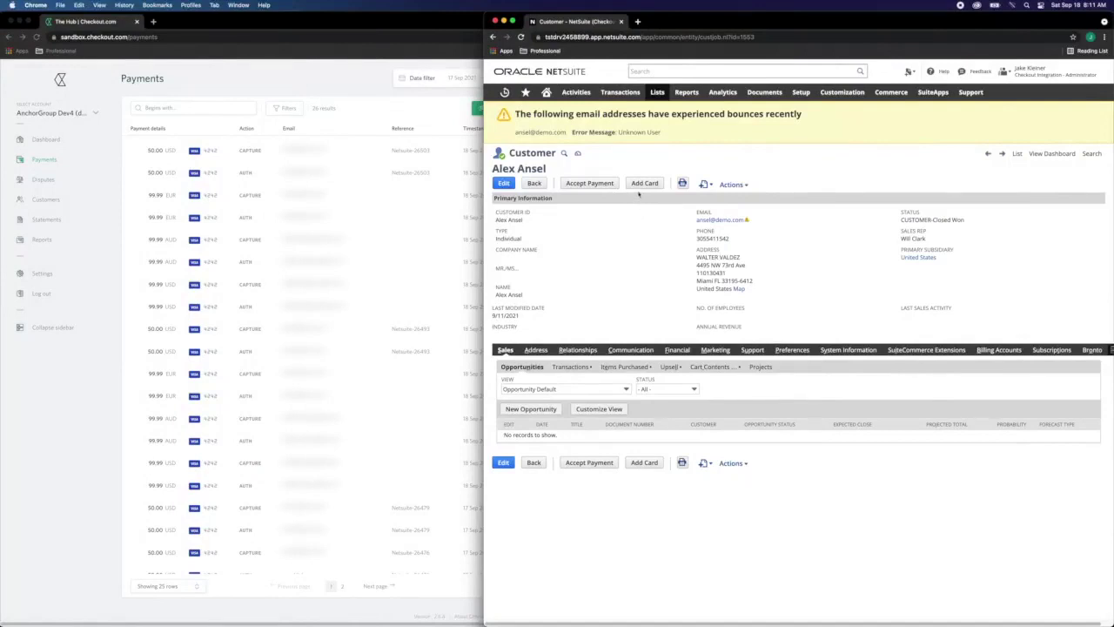
pyautogui.click(642, 184)
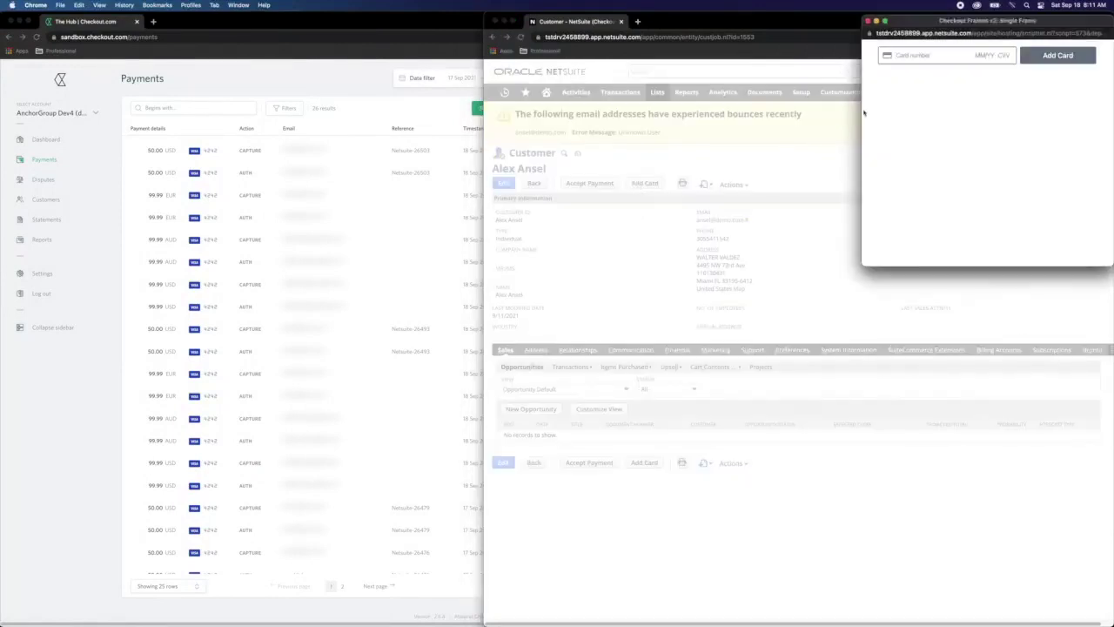
pyautogui.click(903, 55)
pyautogui.write('4242424242424242')
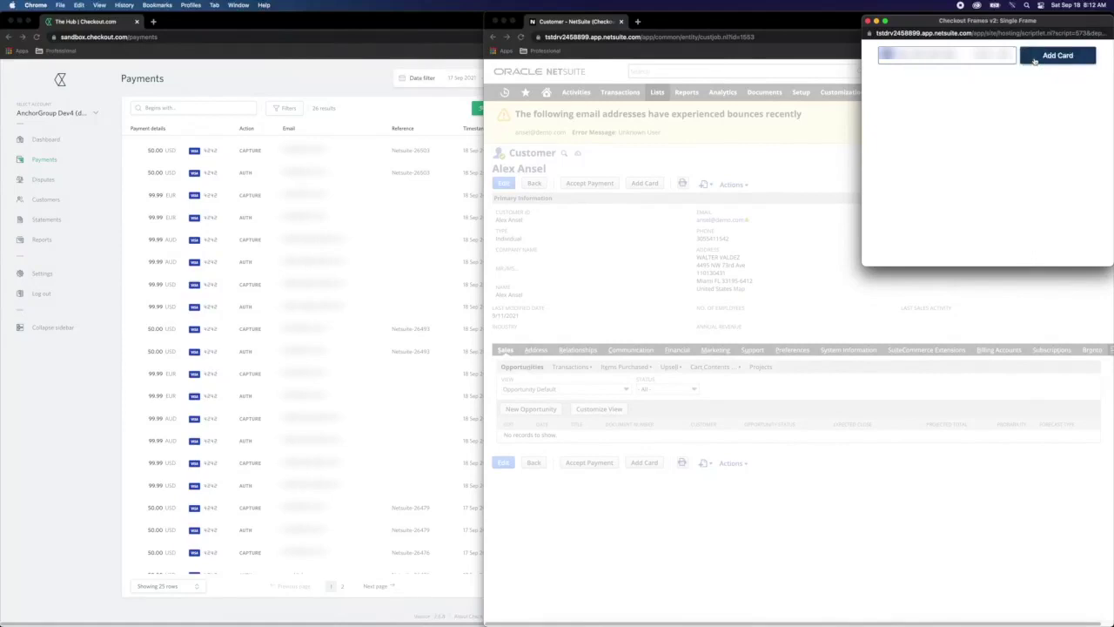
pyautogui.click(1034, 59)
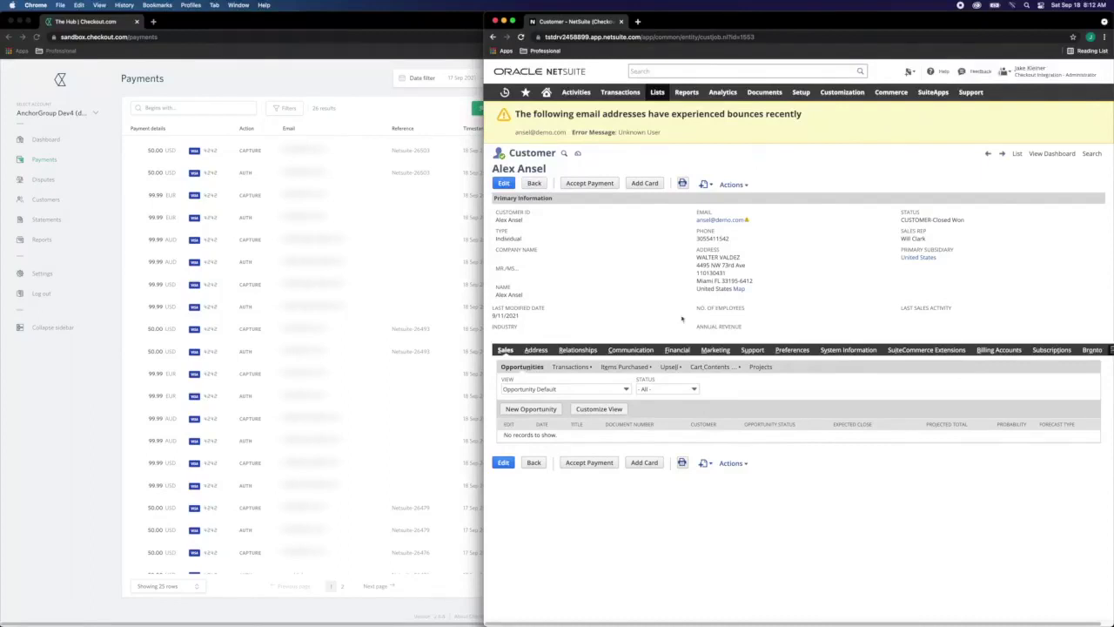
# Step: Review the customer's three Checkout CC tokens (two Card Verified, one Declined) and show the Create New menu
pyautogui.click(678, 350)
pyautogui.scroll(-1, 626, 384)
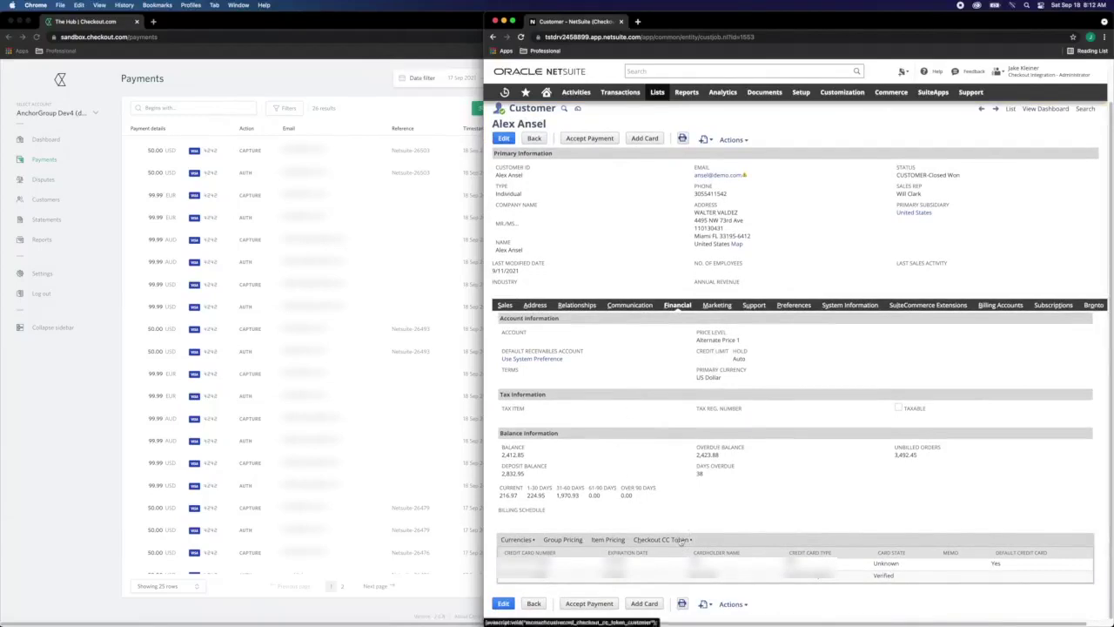
pyautogui.click(679, 539)
pyautogui.scroll(-1, 682, 541)
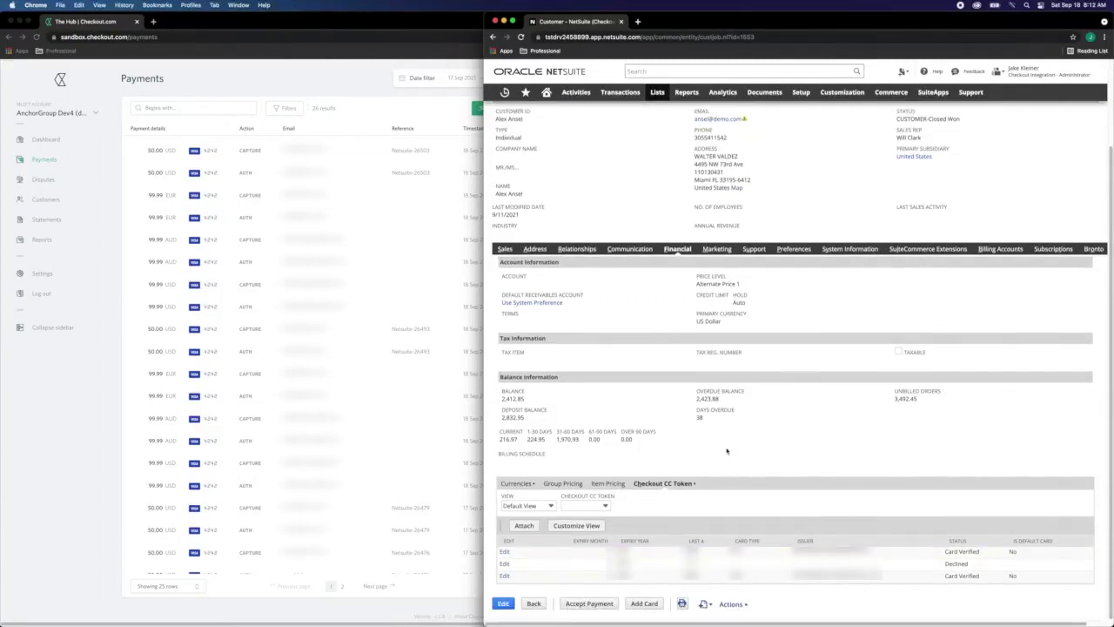
pyautogui.scroll(3, 727, 450)
pyautogui.moveTo(706, 185)
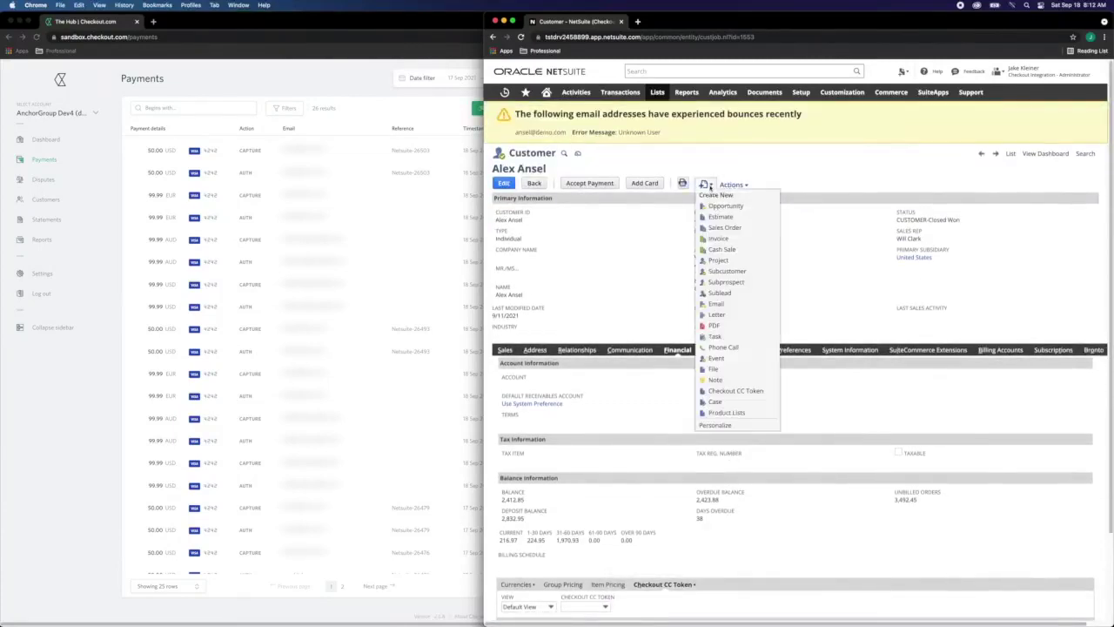
# Step: Start a new sales order for the customer with location 01: San Francisco
pyautogui.click(754, 229)
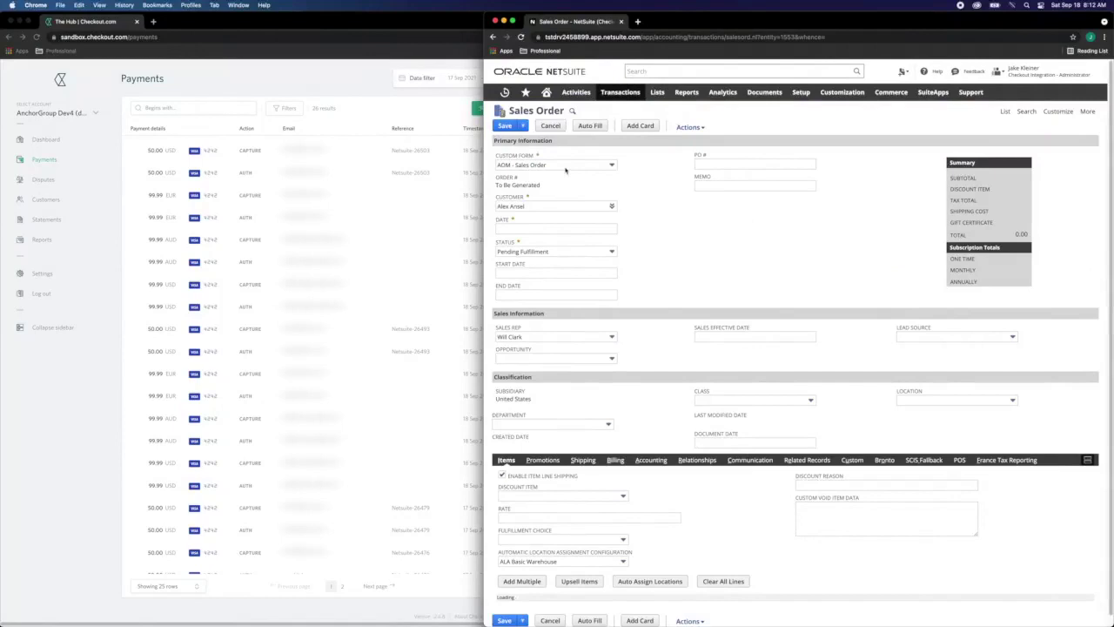
pyautogui.scroll(-2, 858, 342)
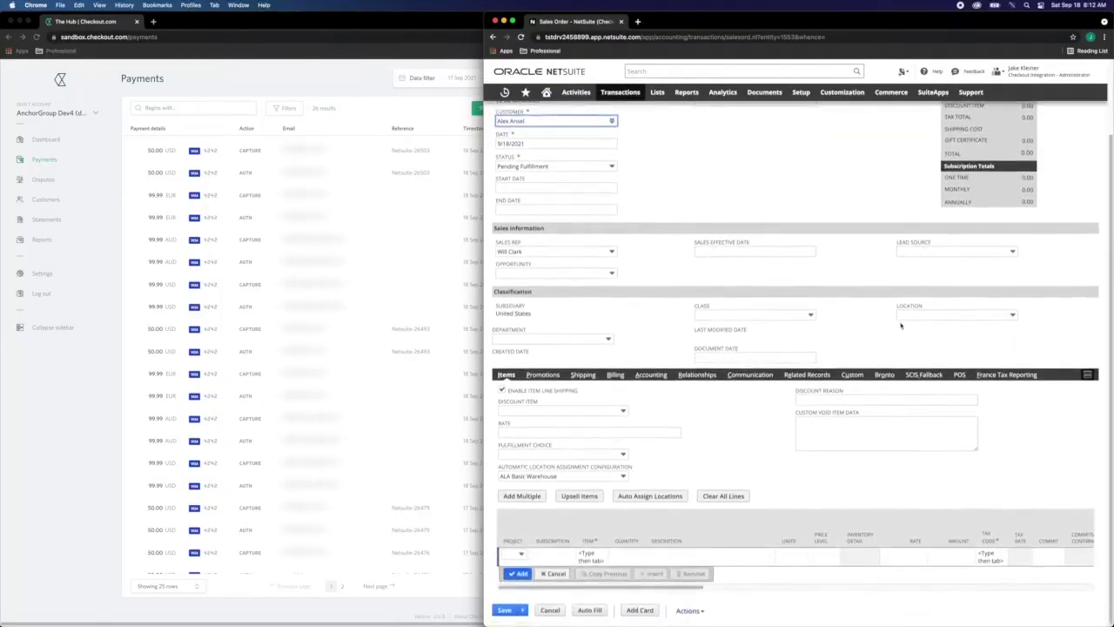
pyautogui.click(901, 318)
pyautogui.click(920, 349)
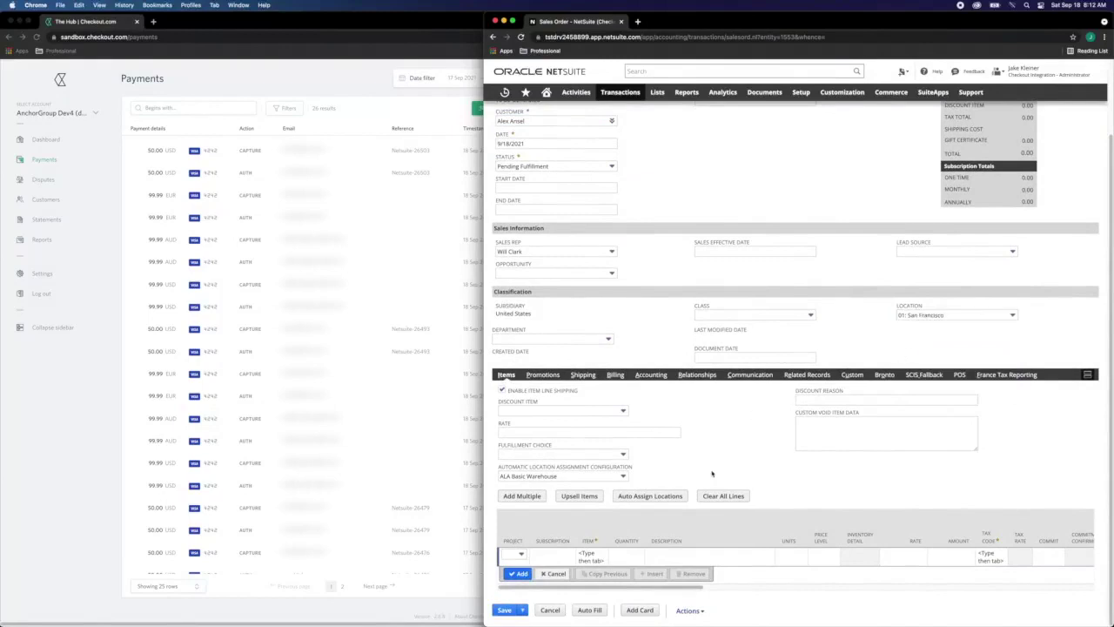
# Step: Add one Aqua True Cream line at 40.00 to the order
pyautogui.click(587, 559)
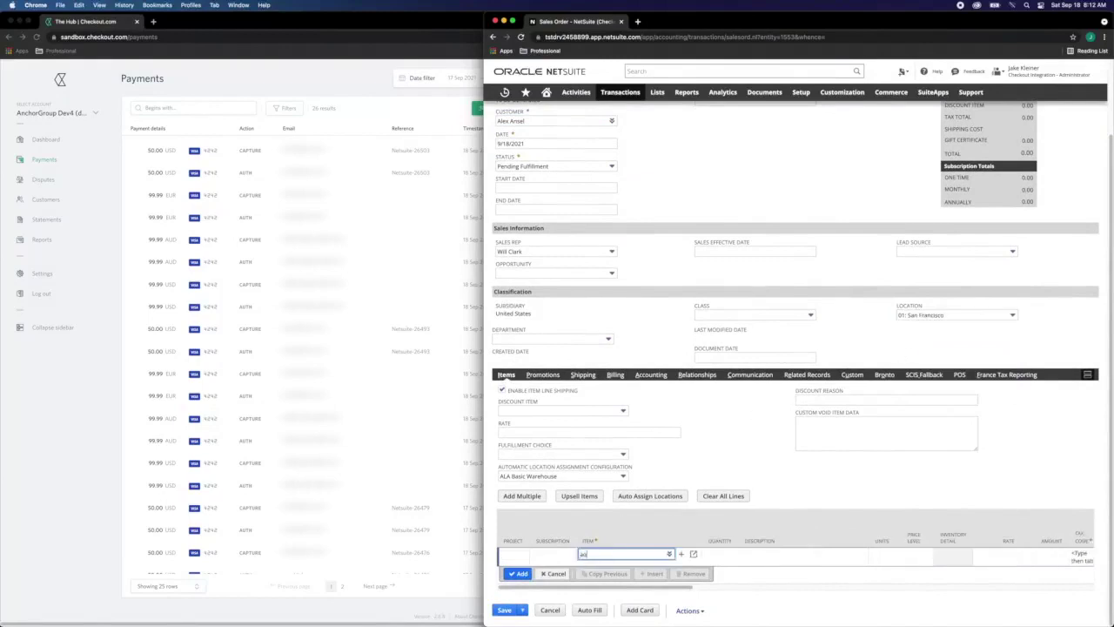
pyautogui.write('aqu')
pyautogui.press('Tab')
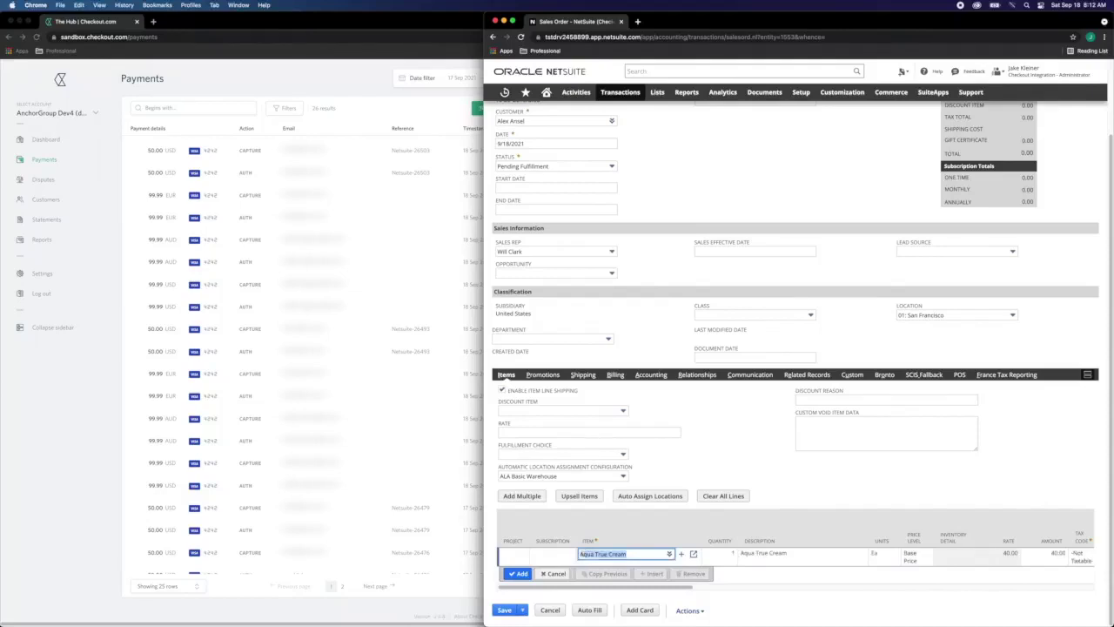
pyautogui.press('Return')
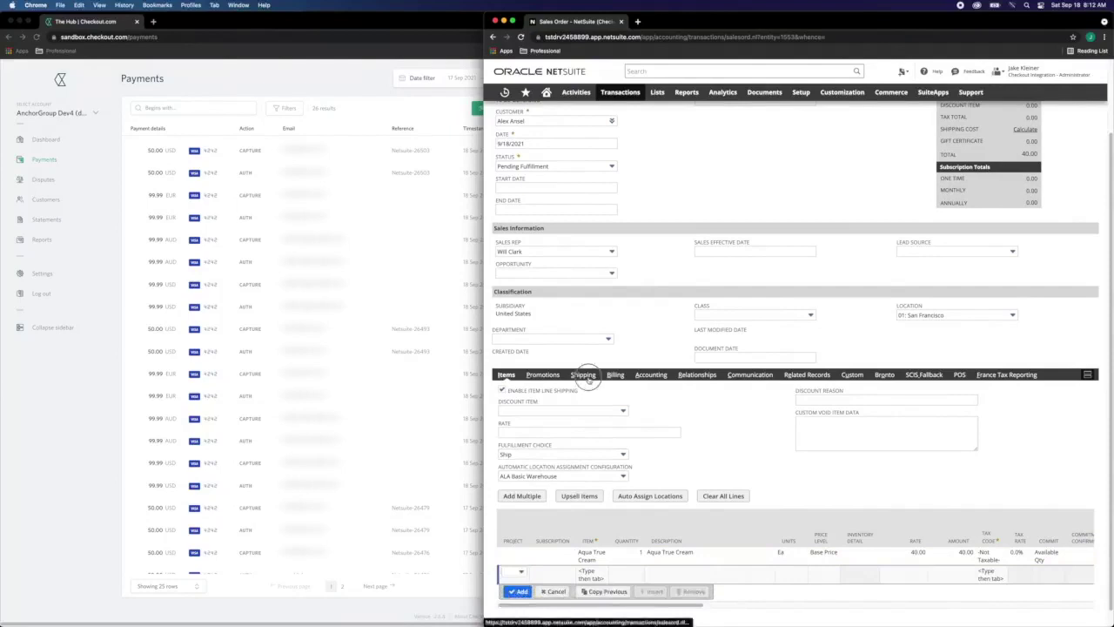
# Step: Calculate FedEx shipping of 10.00, bringing the order total to 50.00
pyautogui.click(586, 376)
pyautogui.click(533, 552)
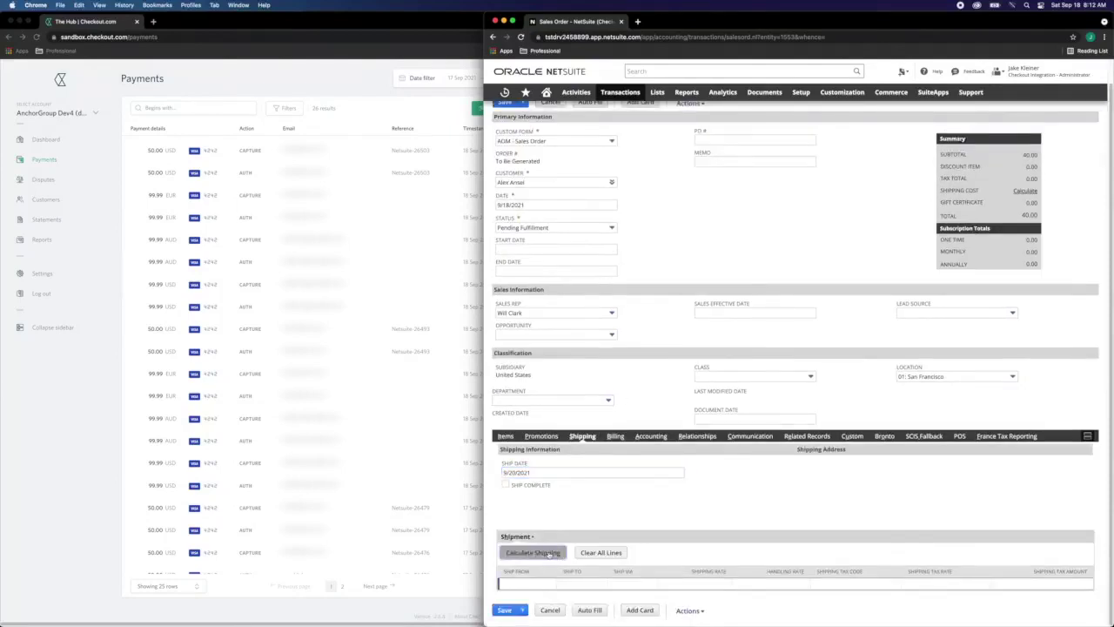
pyautogui.click(516, 611)
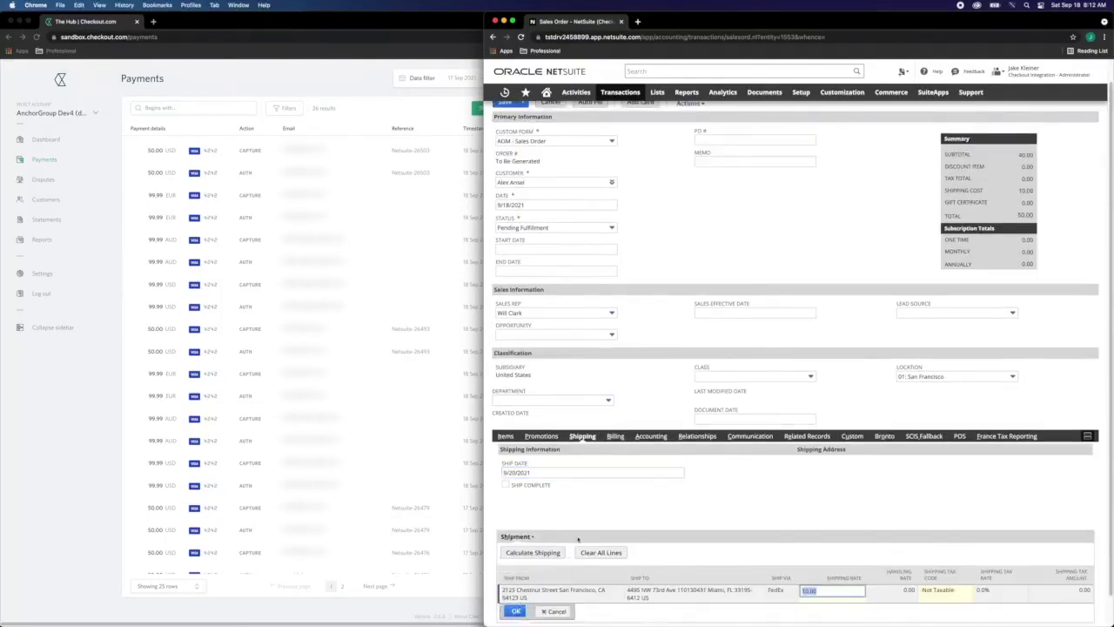
# Step: Charge the order to the customer's saved Checkout.com card and save the sales order
pyautogui.click(615, 436)
pyautogui.scroll(-3, 657, 521)
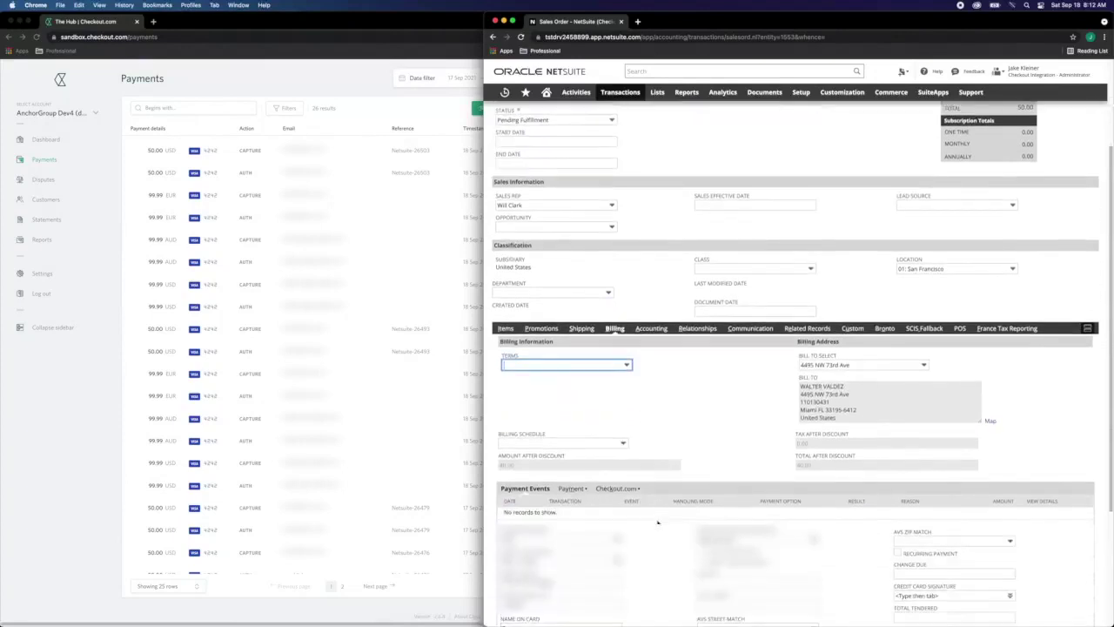
pyautogui.click(618, 488)
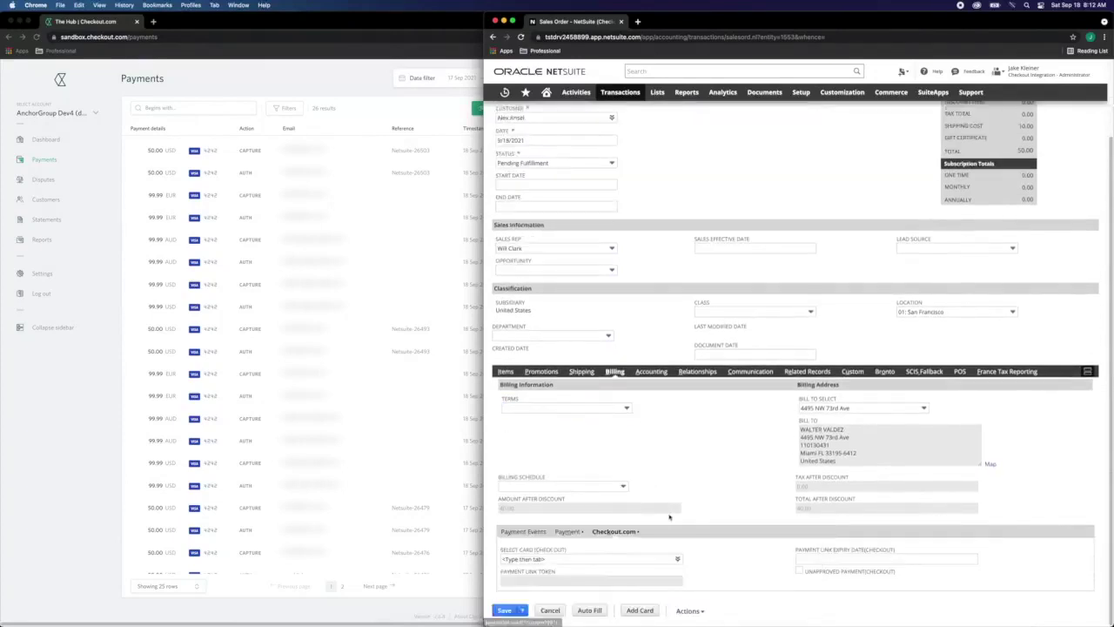
pyautogui.click(677, 559)
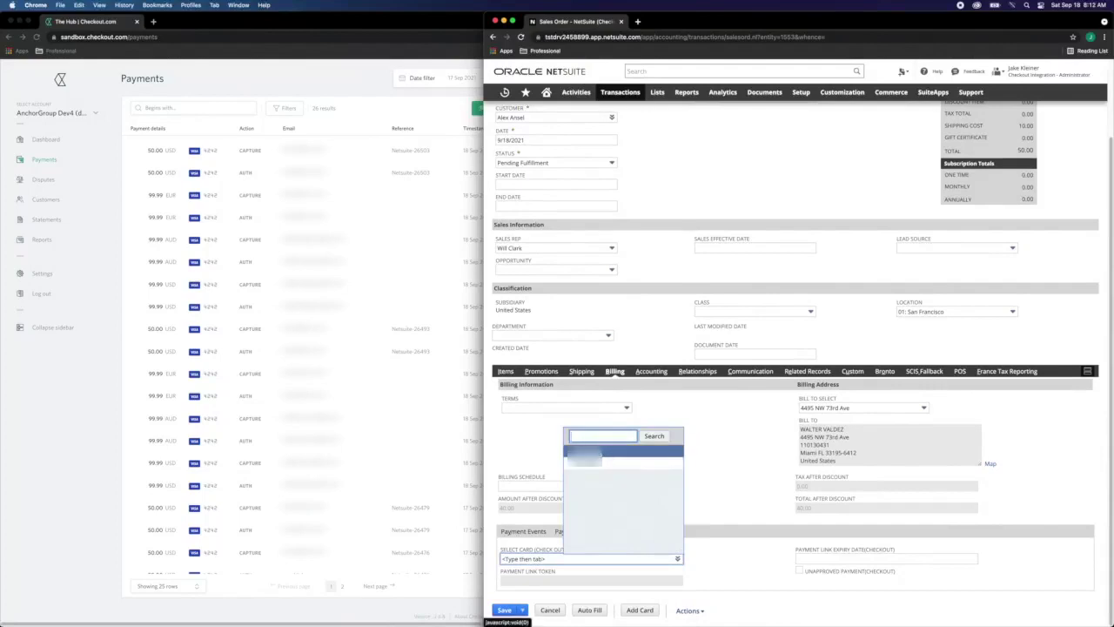
pyautogui.click(594, 456)
pyautogui.click(699, 483)
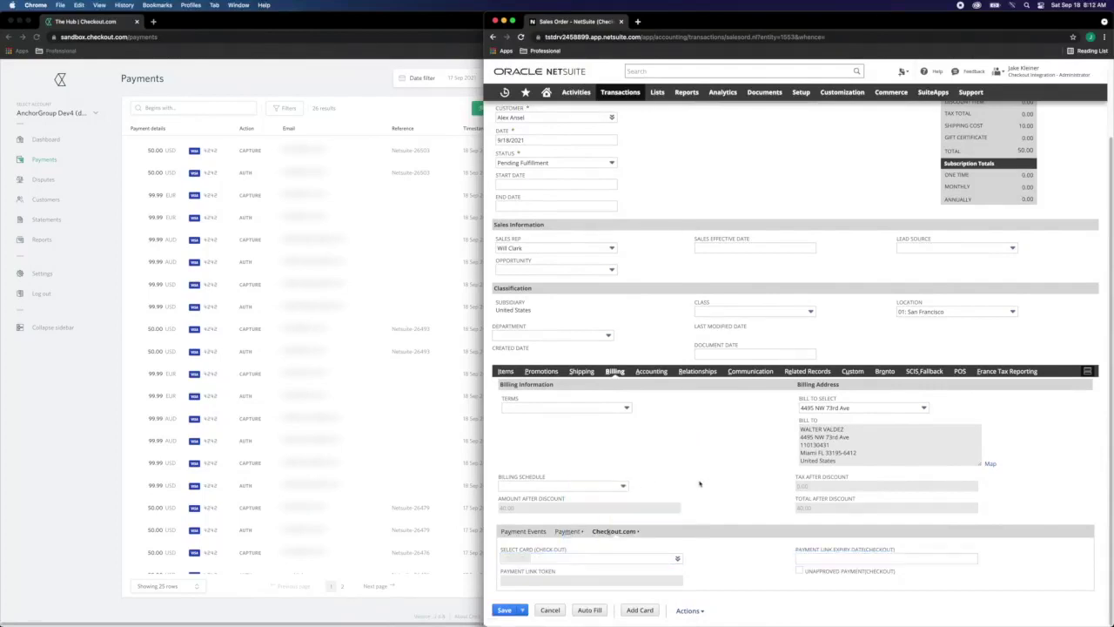
pyautogui.click(504, 608)
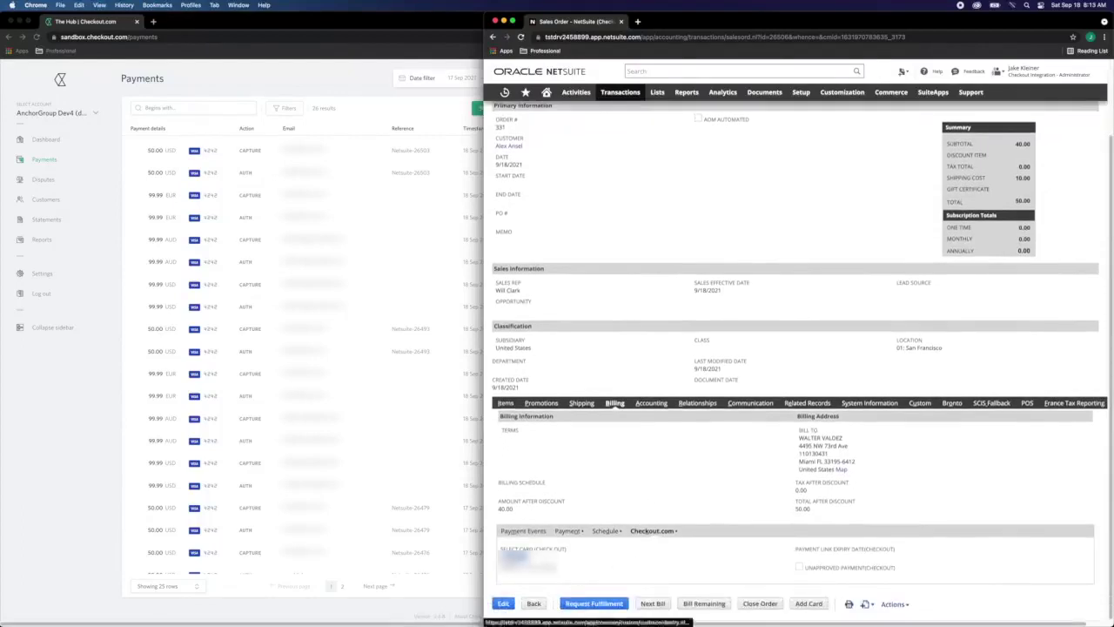
# Step: Verify sales order 331's payment method is Checkout, then bill the remaining amount as a cash sale
pyautogui.click(568, 532)
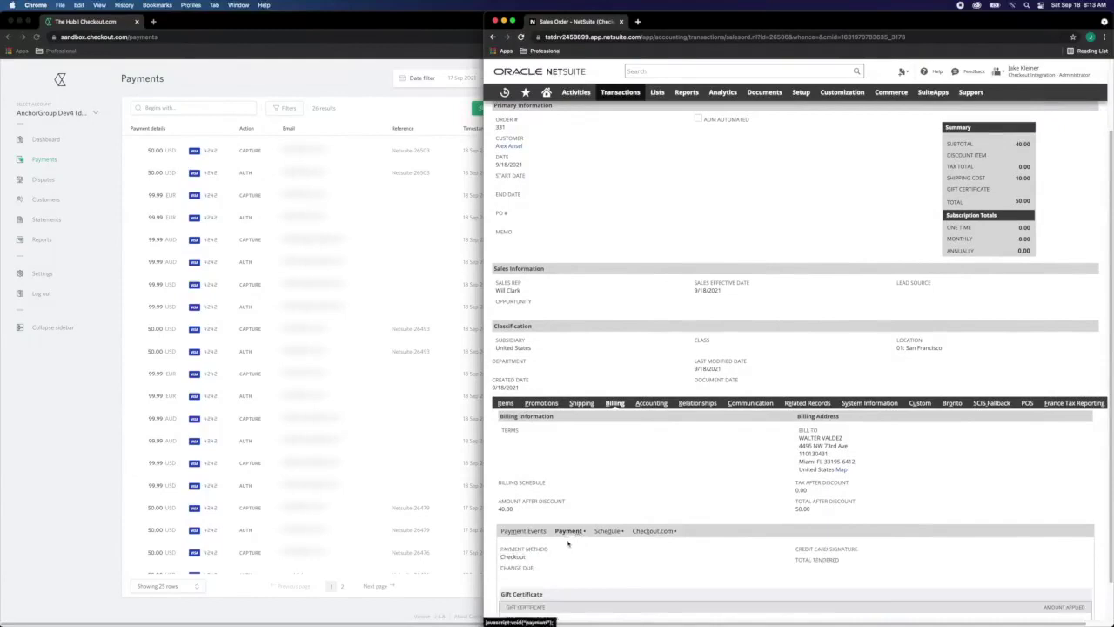
pyautogui.scroll(-1, 565, 546)
pyautogui.moveTo(527, 514); pyautogui.dragTo(498, 513)
pyautogui.scroll(3, 657, 429)
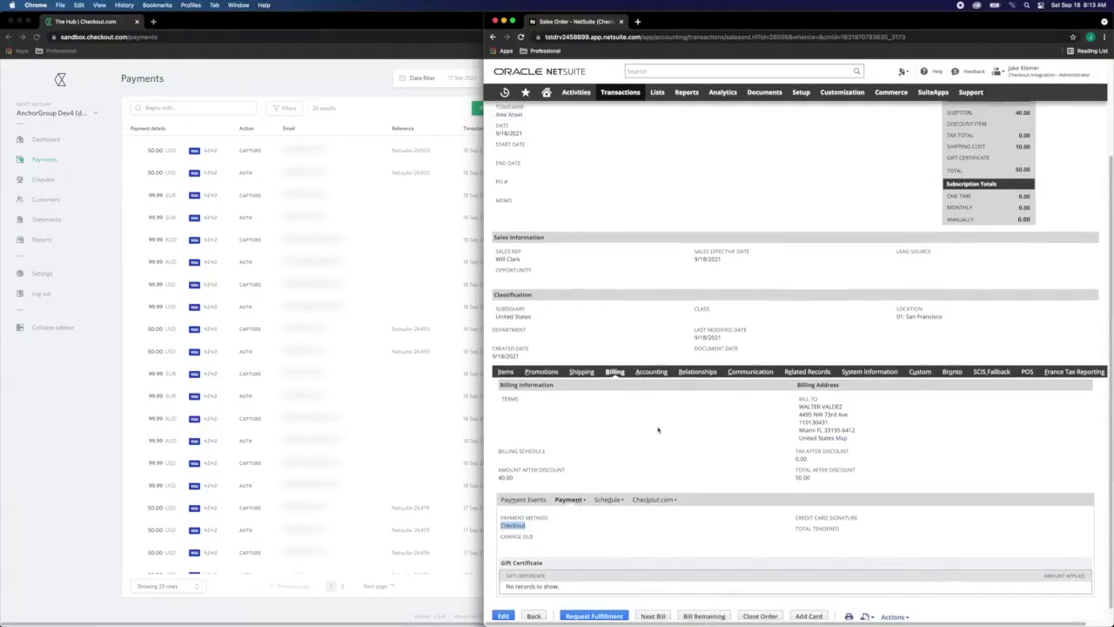
pyautogui.click(716, 179)
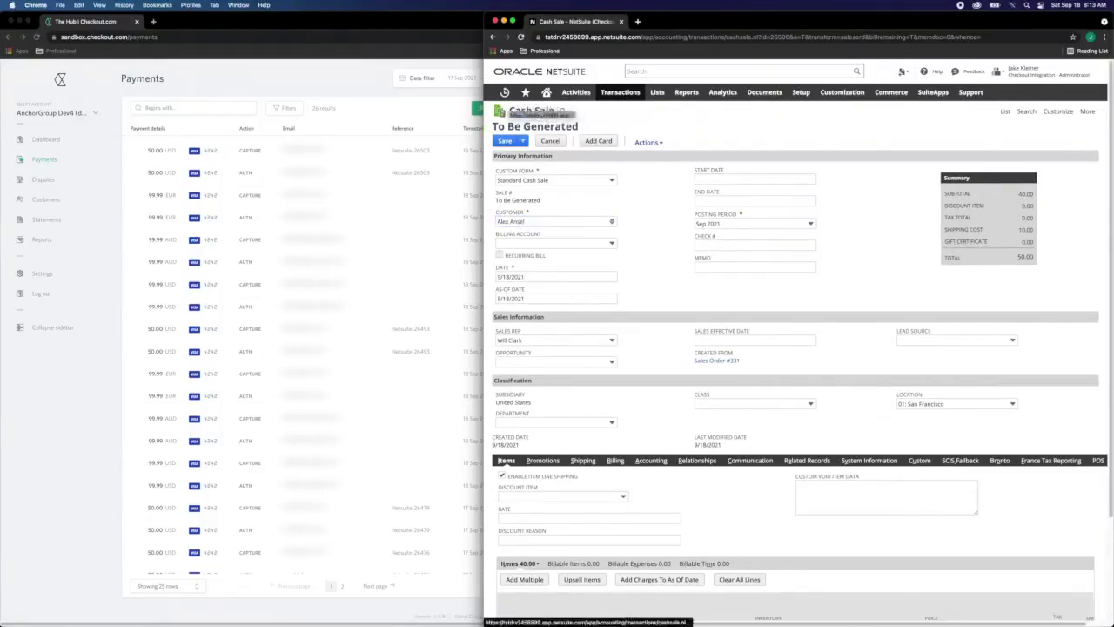
# Step: Check the Checkout.com card on the 50.00 cash sale's billing details and save it as Cash Sale 83
pyautogui.moveTo(557, 111); pyautogui.dragTo(501, 112)
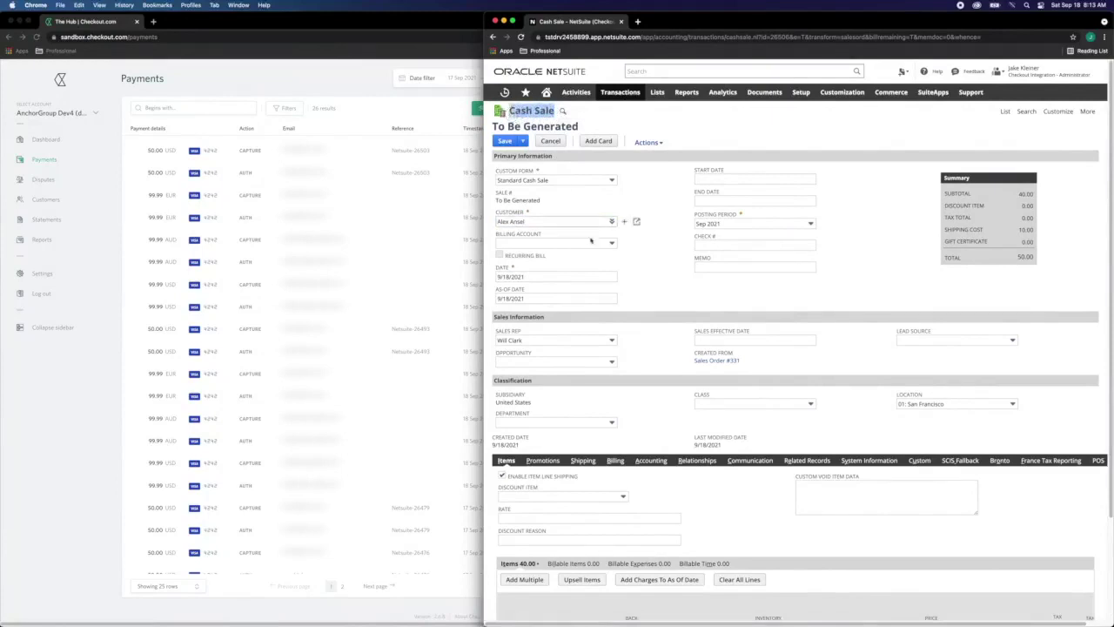
pyautogui.click(662, 296)
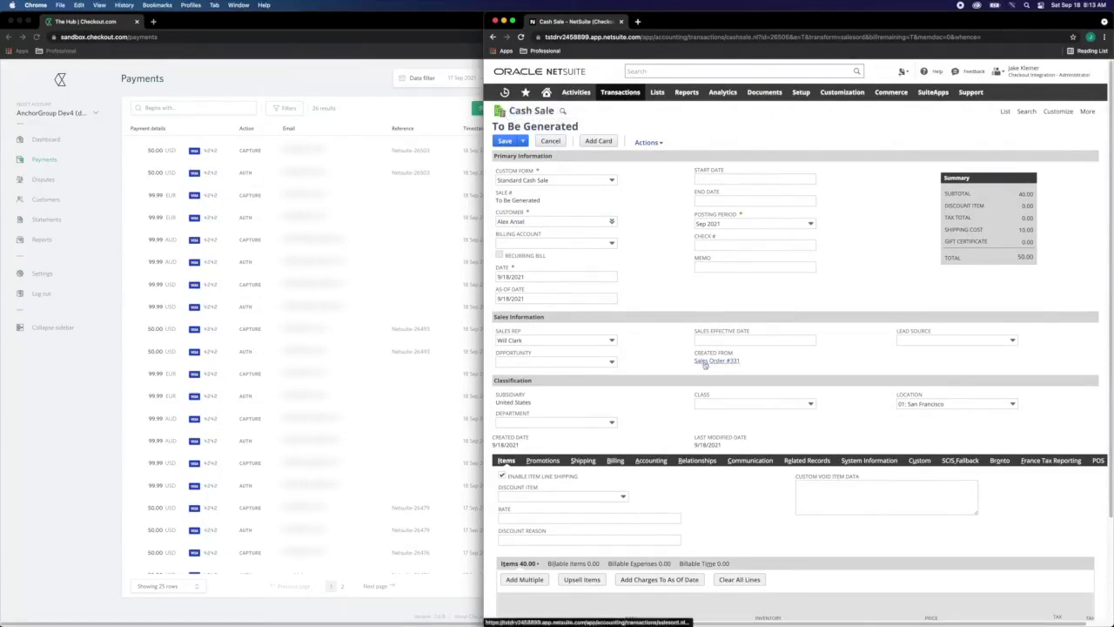
pyautogui.scroll(-3, 662, 359)
pyautogui.click(615, 348)
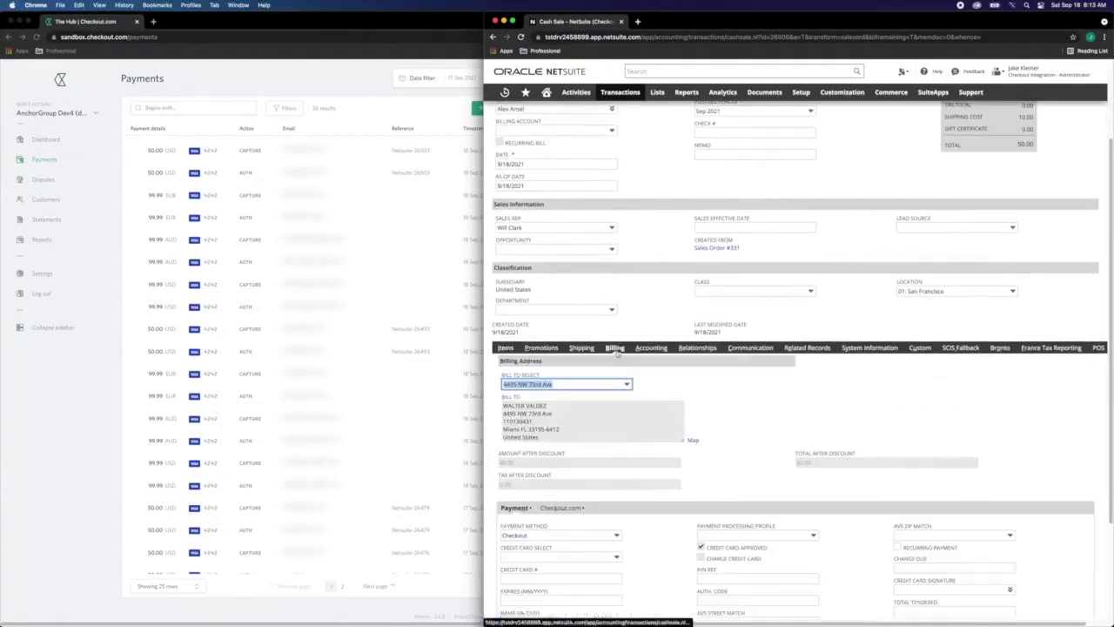
pyautogui.scroll(-3, 540, 445)
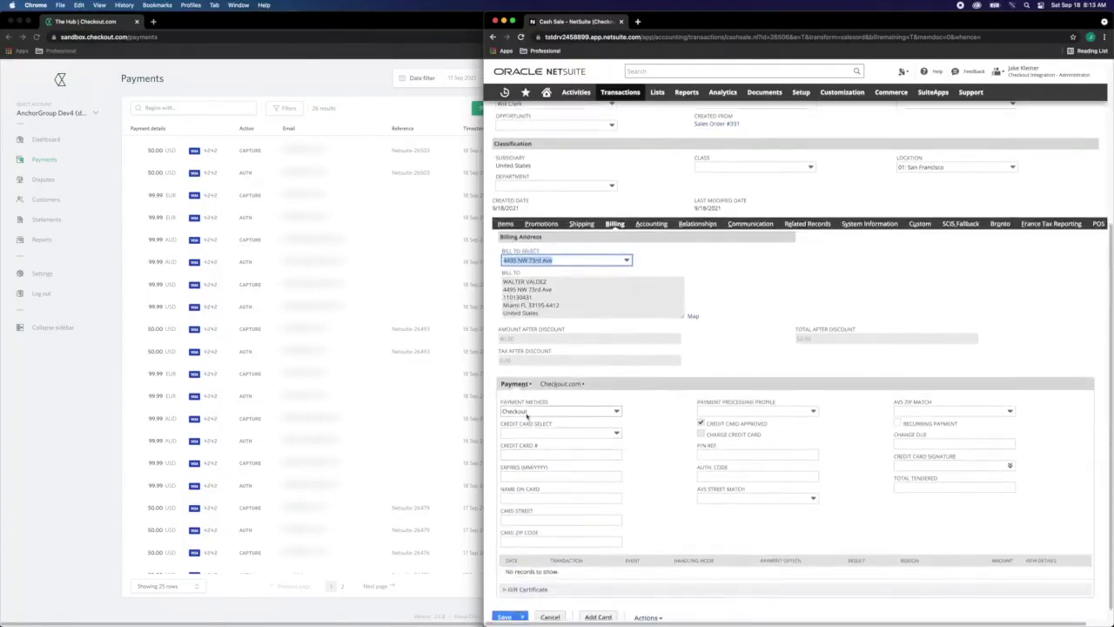
pyautogui.click(564, 385)
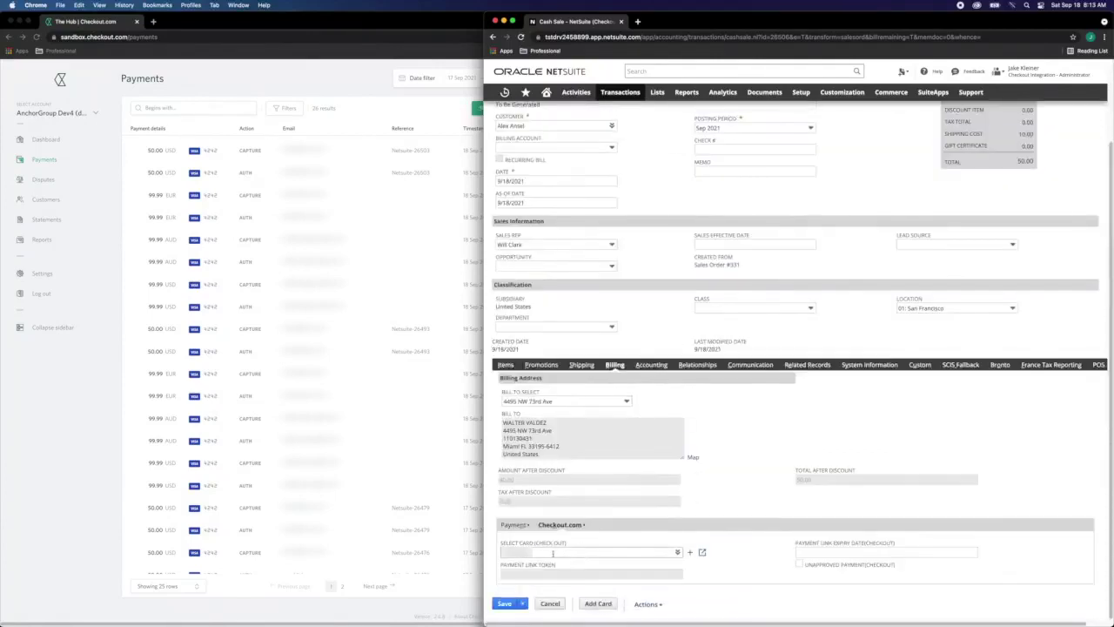
pyautogui.click(504, 603)
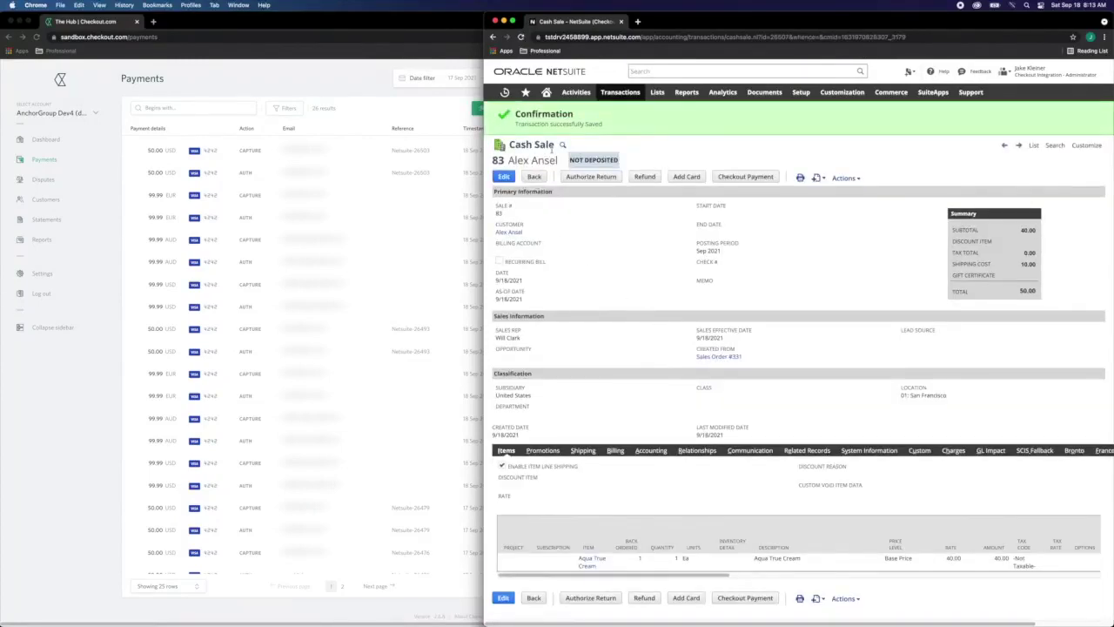
# Step: Inspect Cash Sale 83's billing and its successful 50.00 Checkout.com sale event, then reopen Cash Sale #83
pyautogui.moveTo(554, 147); pyautogui.dragTo(508, 145)
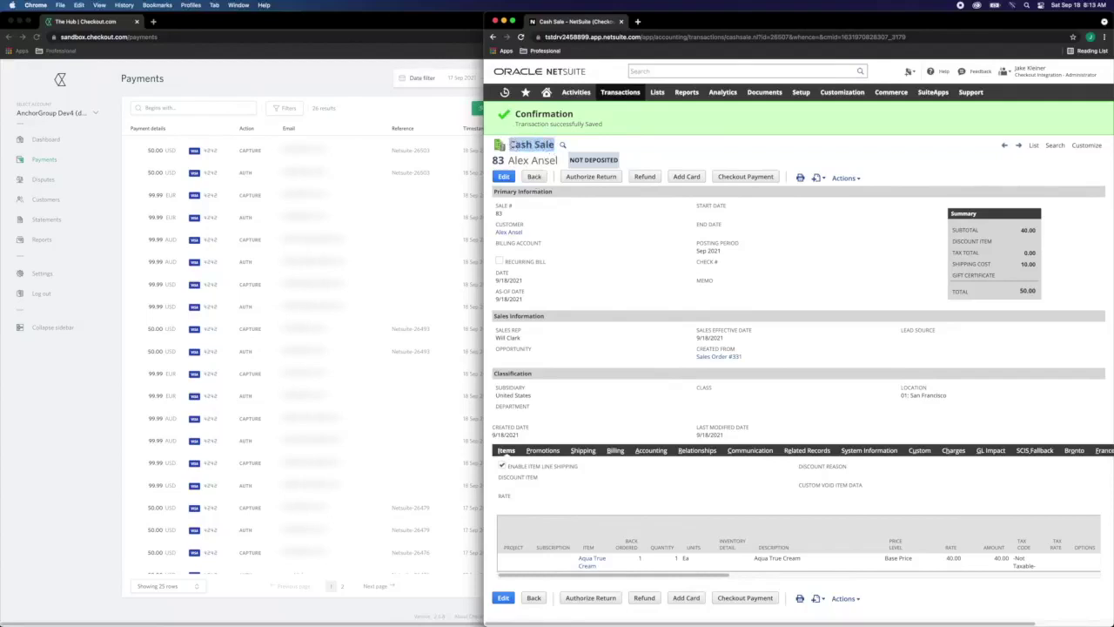
pyautogui.click(632, 256)
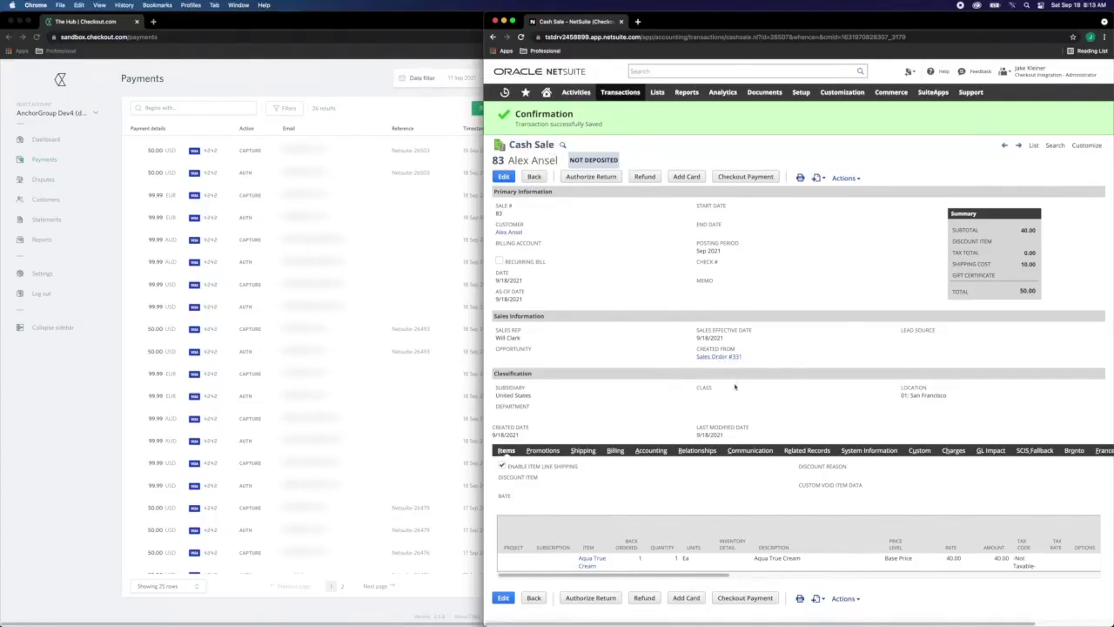
pyautogui.click(616, 451)
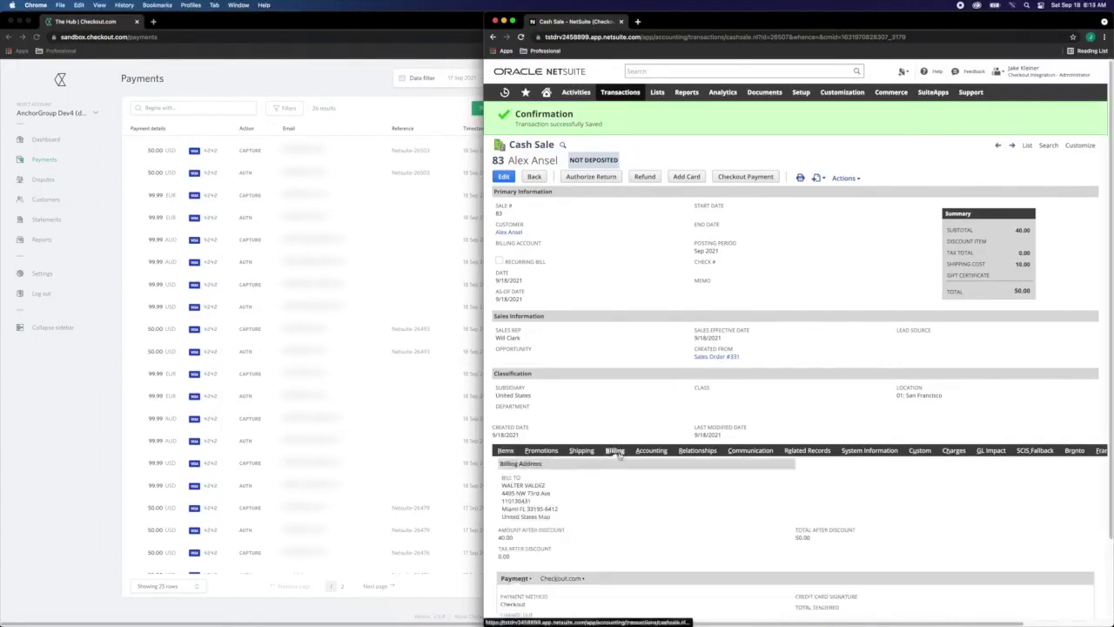
pyautogui.scroll(-2, 618, 488)
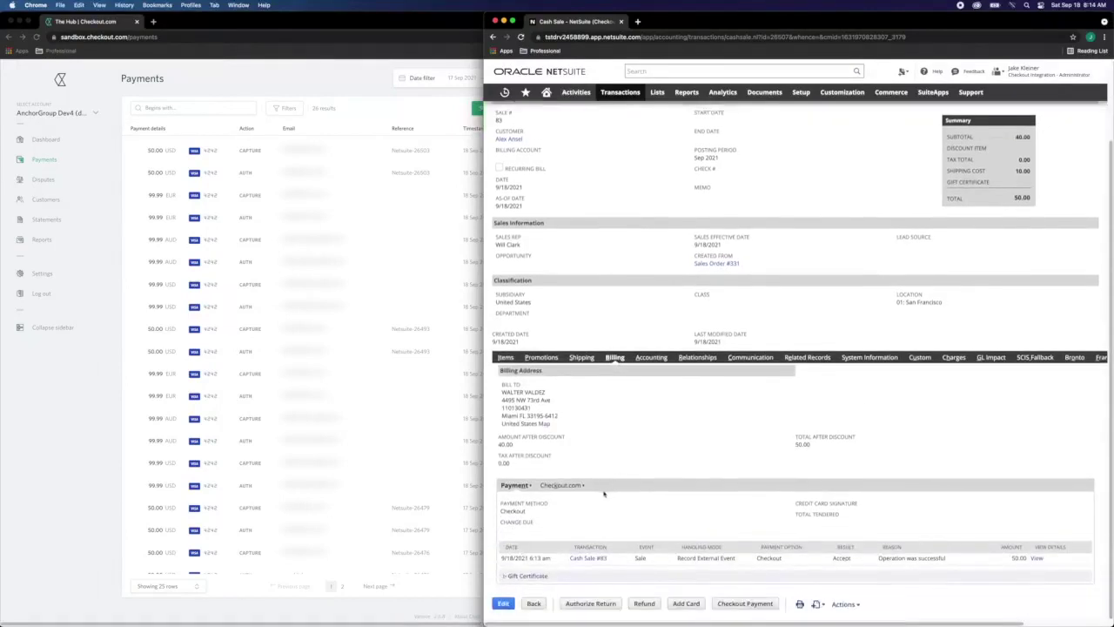
pyautogui.click(564, 486)
pyautogui.click(595, 560)
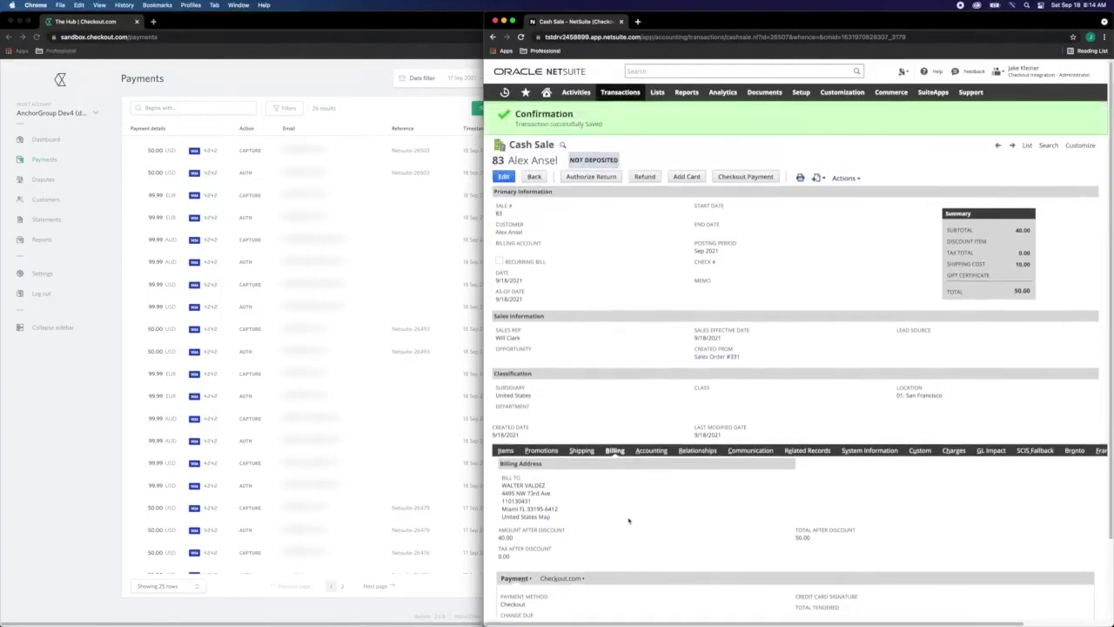
# Step: Confirm Cash Sale 83's GL impact debits 50.00 to 1090 Undeposited Funds
pyautogui.click(990, 451)
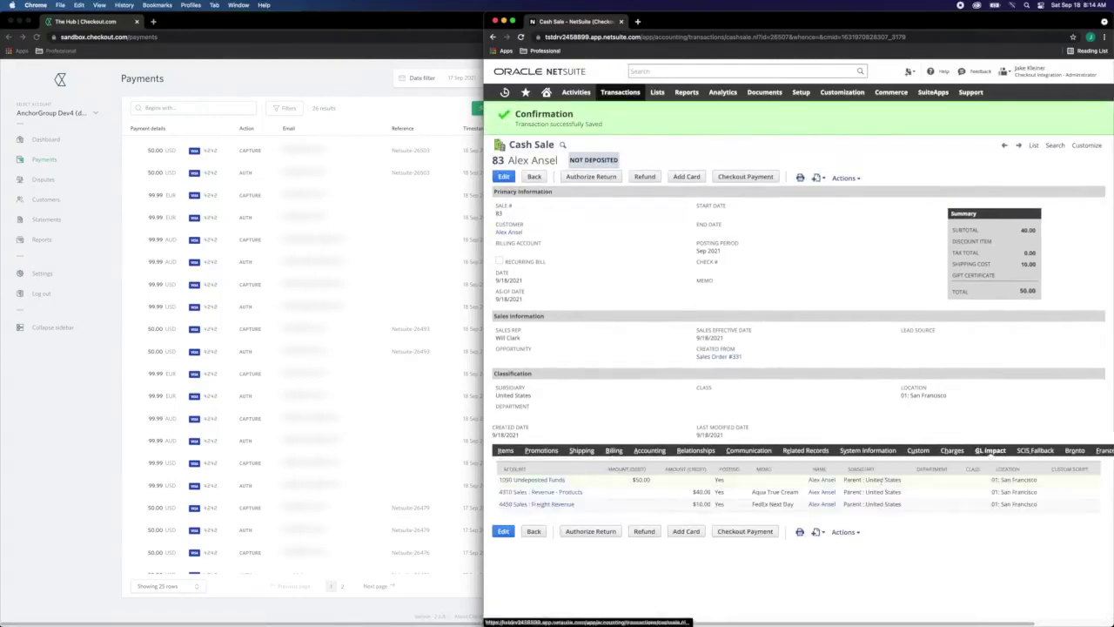
pyautogui.tripleClick(578, 477)
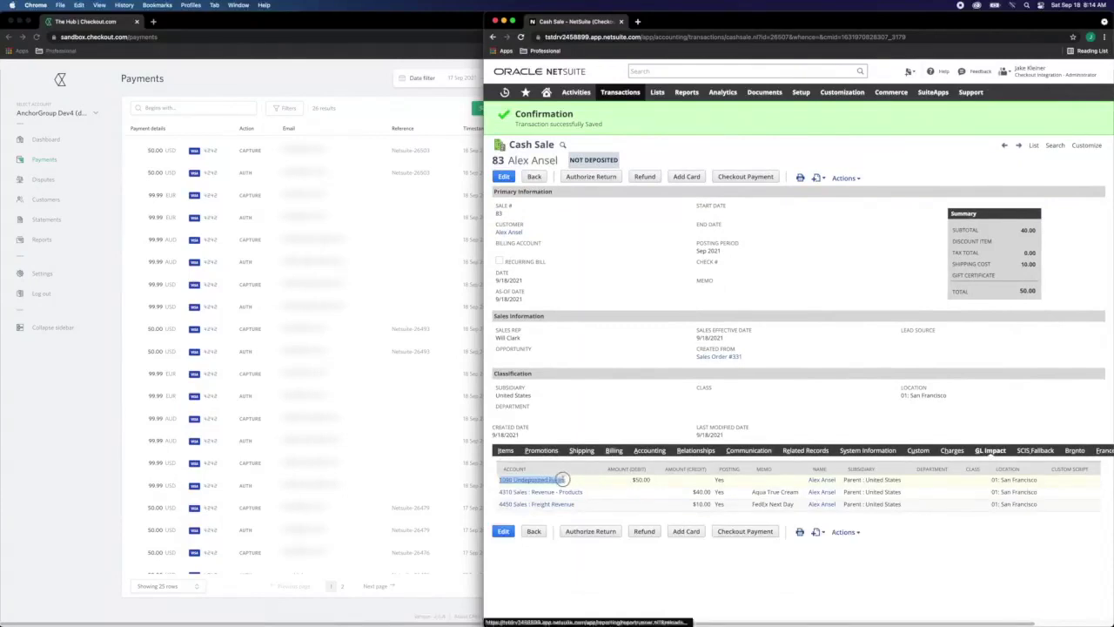
pyautogui.click(623, 300)
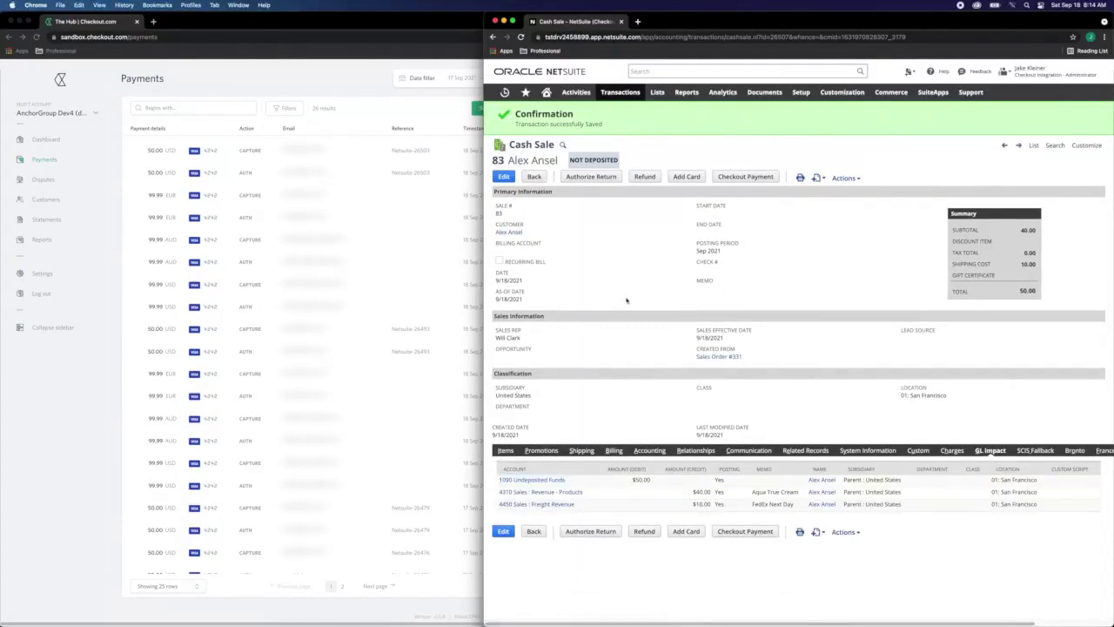
# Step: Start a new deposit via Transactions > Bank > Make Deposits in a new tab
pyautogui.moveTo(638, 96)
pyautogui.moveTo(640, 127)
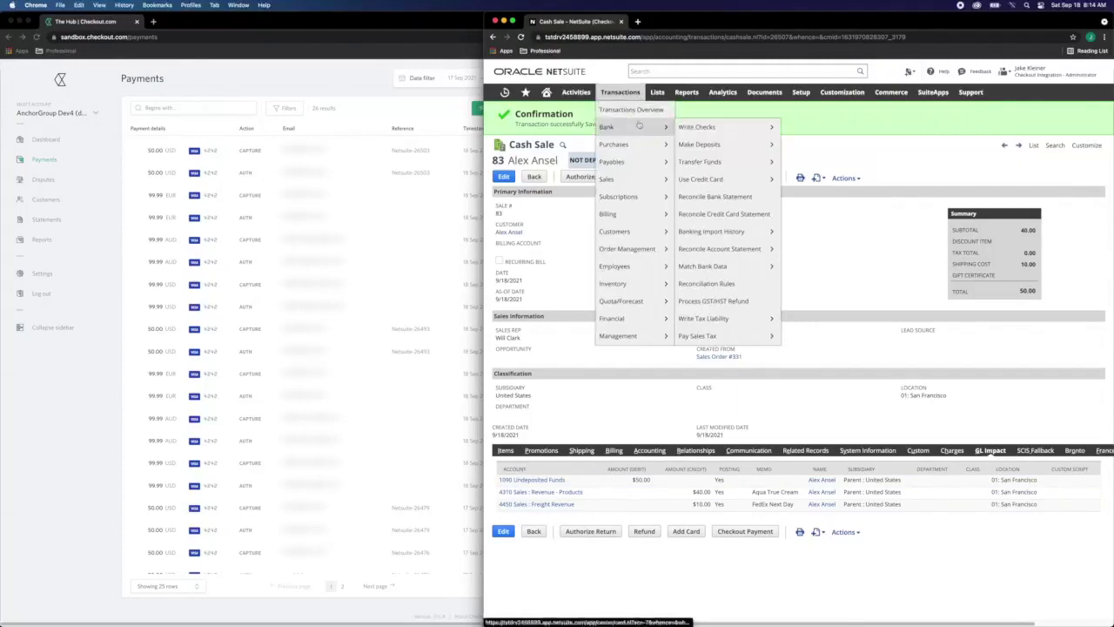
pyautogui.keyDown('super'); pyautogui.click(738, 146); pyautogui.keyUp('super')
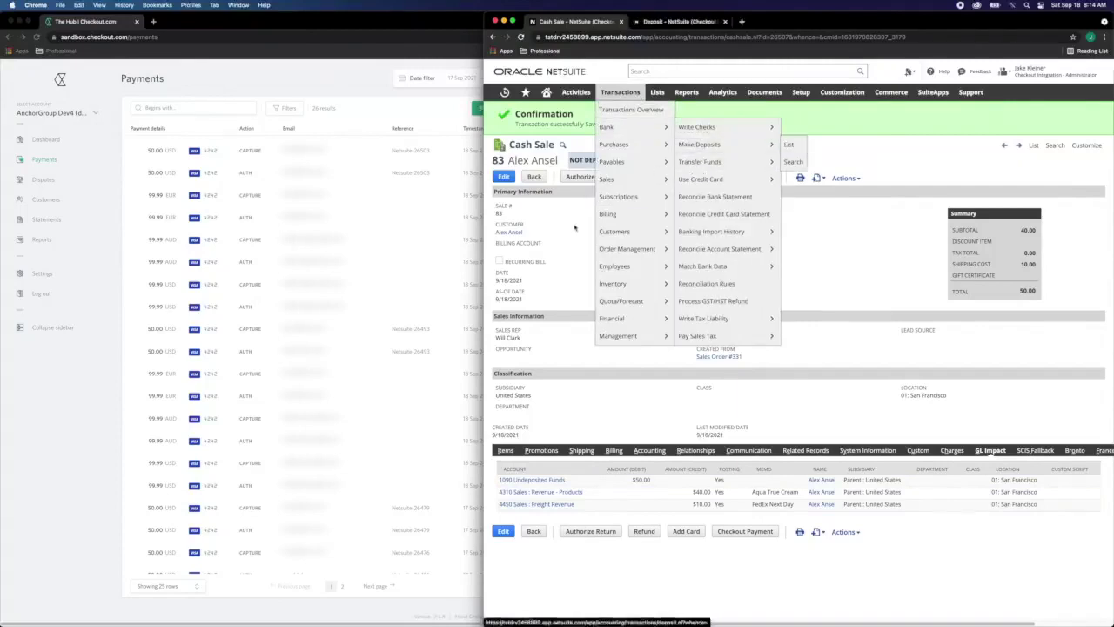
pyautogui.doubleClick(498, 160)
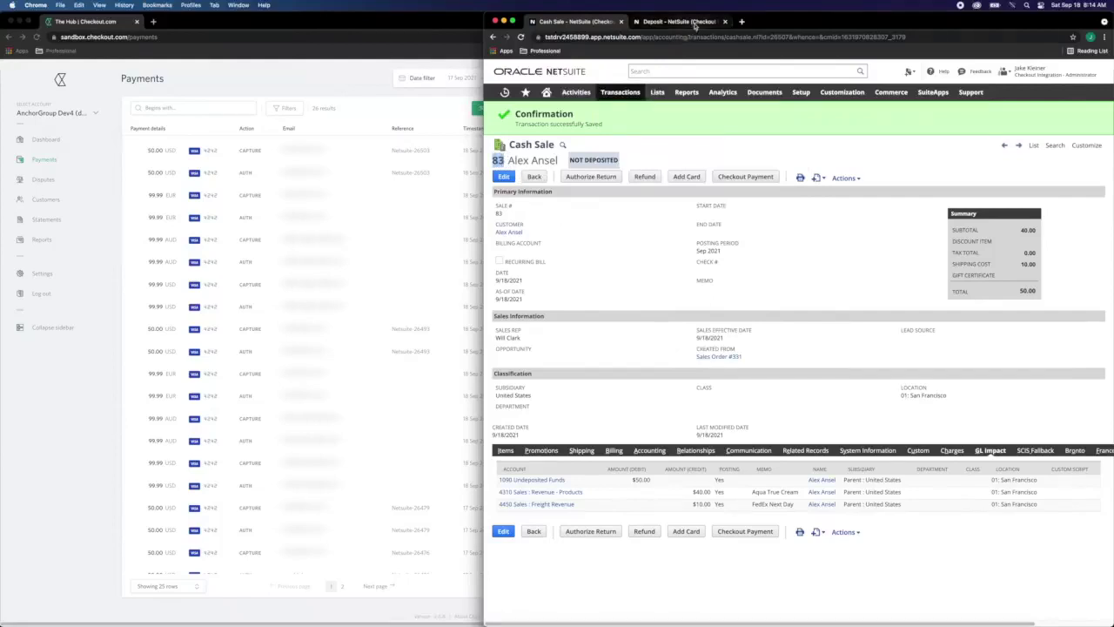
# Step: Deposit Cash Sale 83's 50.00 and save it as Deposit 20
pyautogui.click(678, 21)
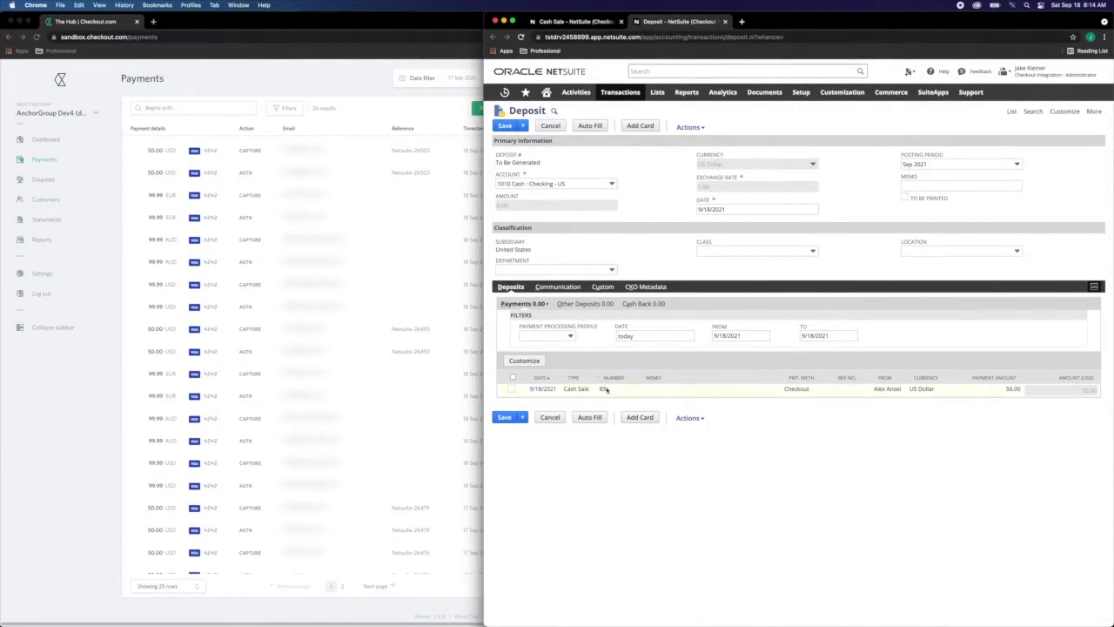
pyautogui.click(511, 389)
pyautogui.click(504, 418)
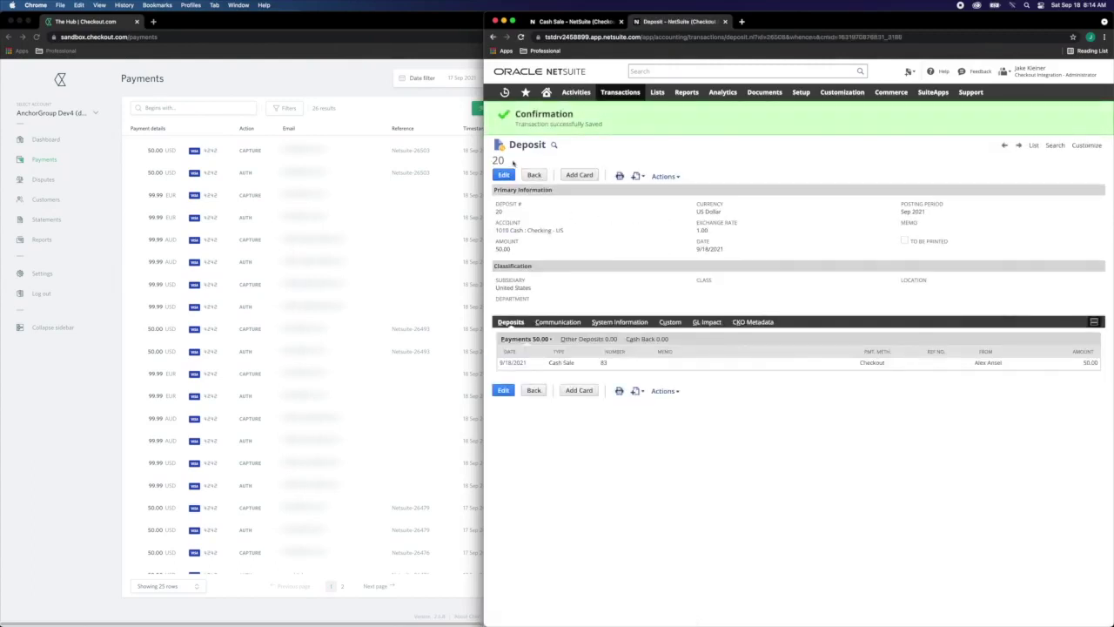
pyautogui.moveTo(513, 163)
pyautogui.mouseDown()
pyautogui.moveTo(488, 160)
pyautogui.moveTo(527, 146)
pyautogui.moveTo(509, 146)
pyautogui.mouseUp()
# Step: Review Deposit 20's GL impact moving 50.00 into 1010 Cash : Checking - US
pyautogui.click(711, 322)
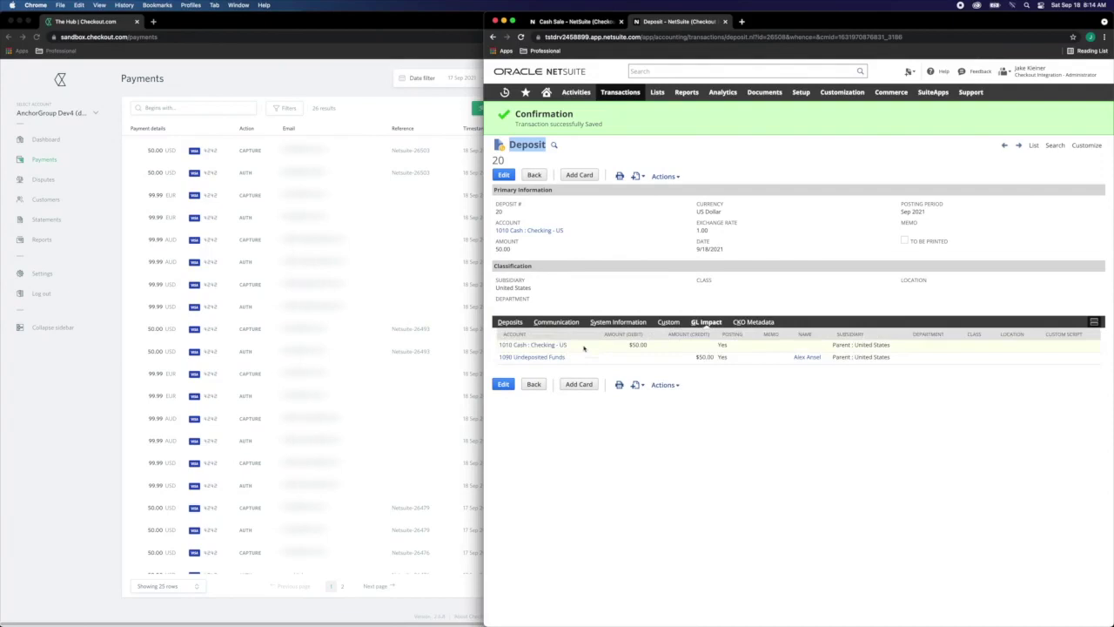
pyautogui.moveTo(549, 345); pyautogui.dragTo(498, 346)
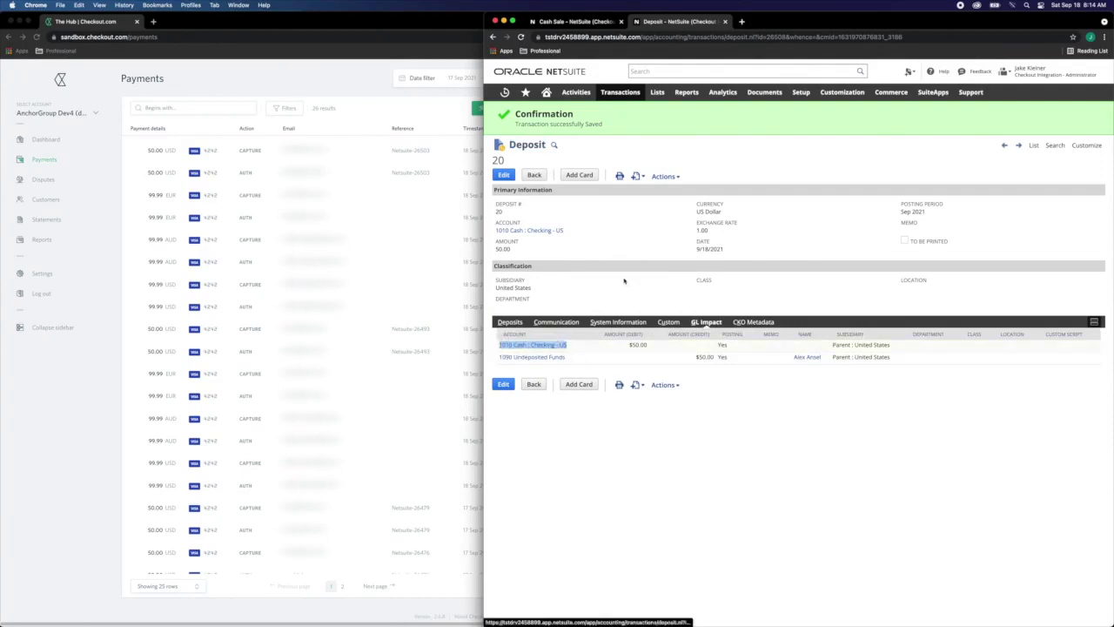
pyautogui.click(623, 231)
pyautogui.moveTo(510, 165); pyautogui.dragTo(495, 160)
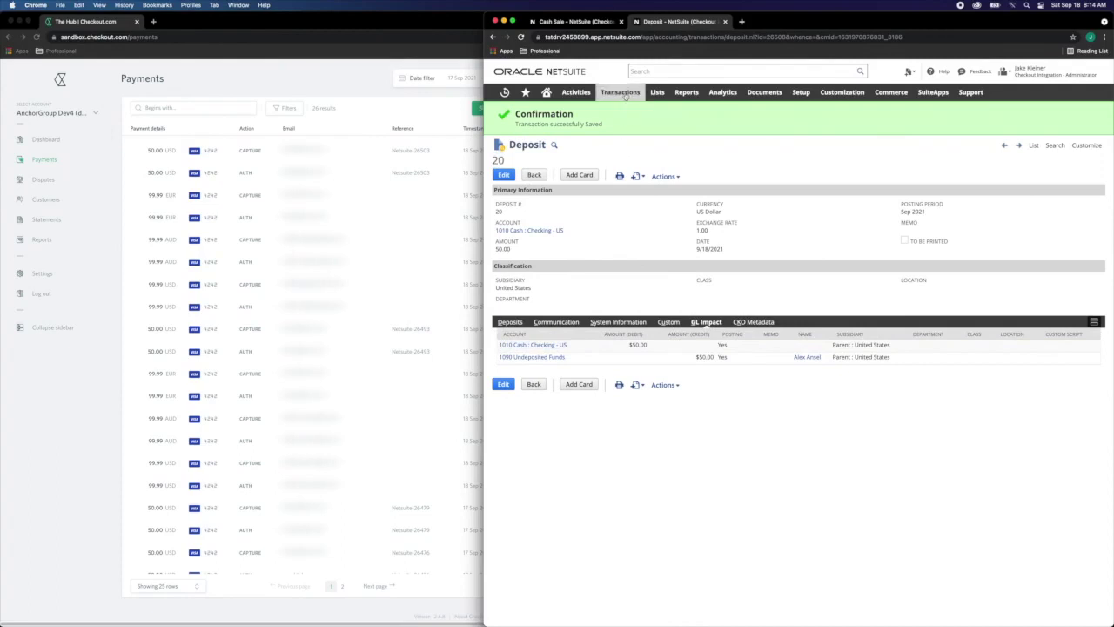
# Step: Open Match Bank Data for account 1010 Cash : Checking - US from 9/18/2021
pyautogui.moveTo(621, 94)
pyautogui.moveTo(620, 127)
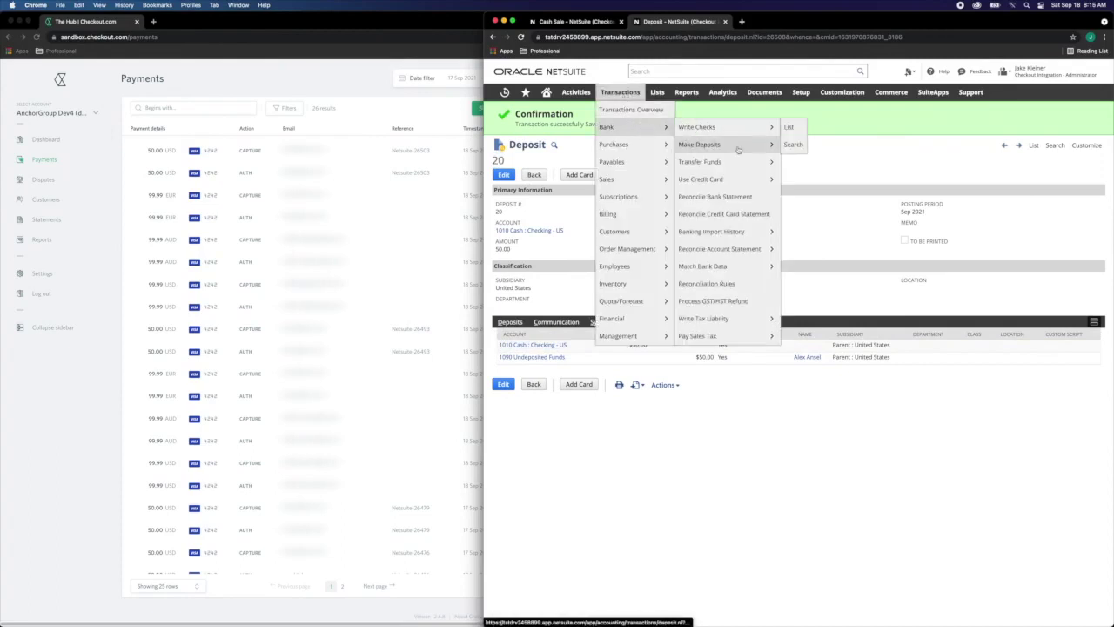
pyautogui.keyDown('super'); pyautogui.click(749, 271); pyautogui.keyUp('super')
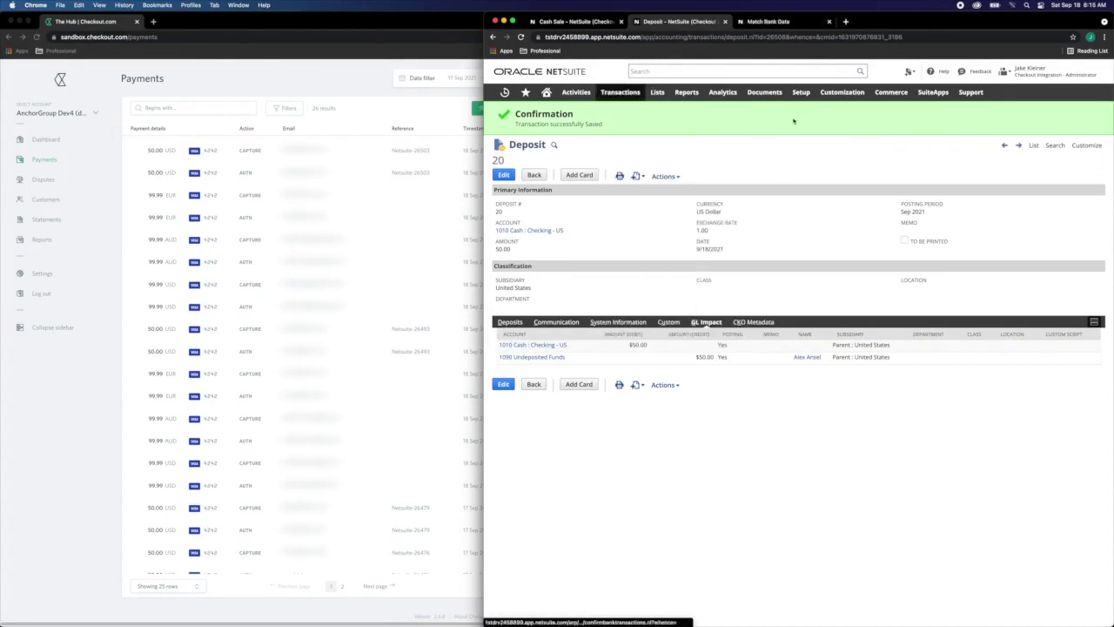
pyautogui.click(802, 24)
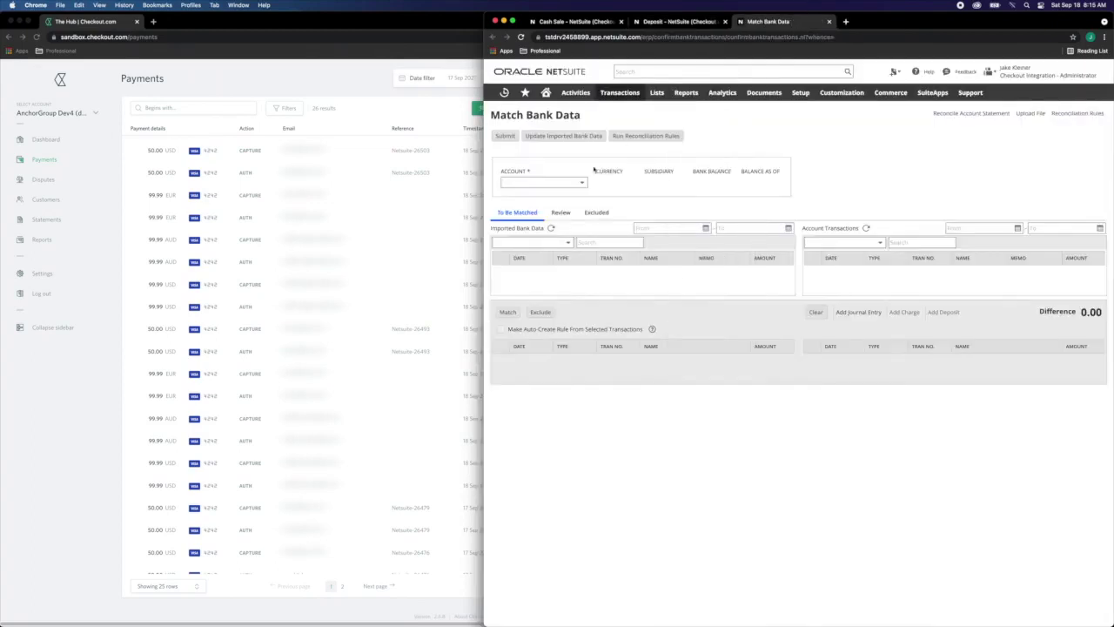
pyautogui.click(583, 183)
pyautogui.click(557, 188)
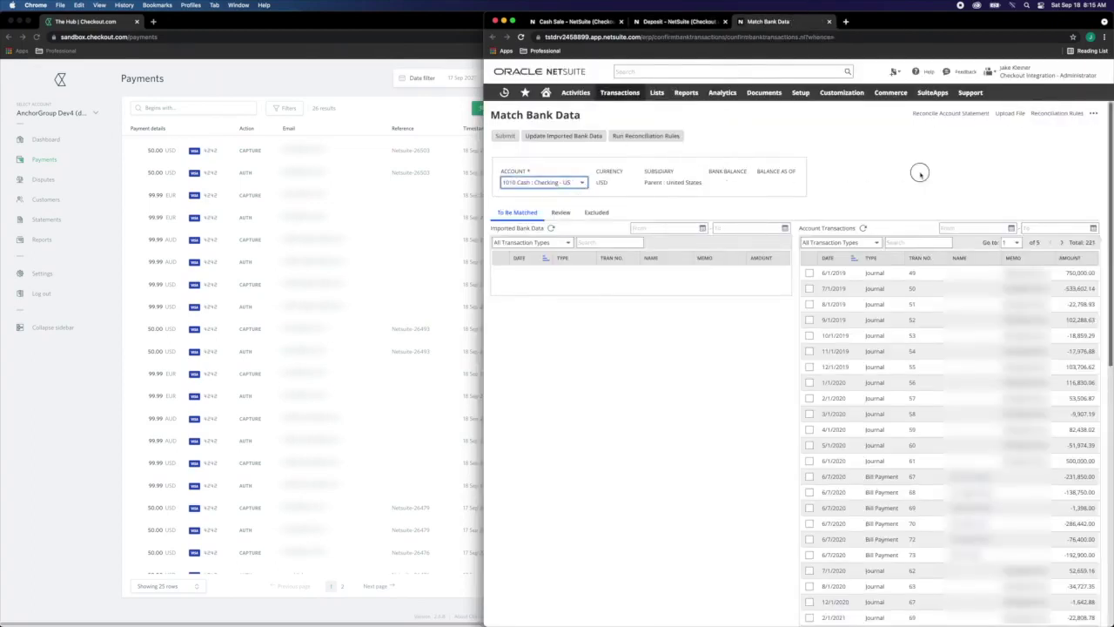
pyautogui.click(1010, 228)
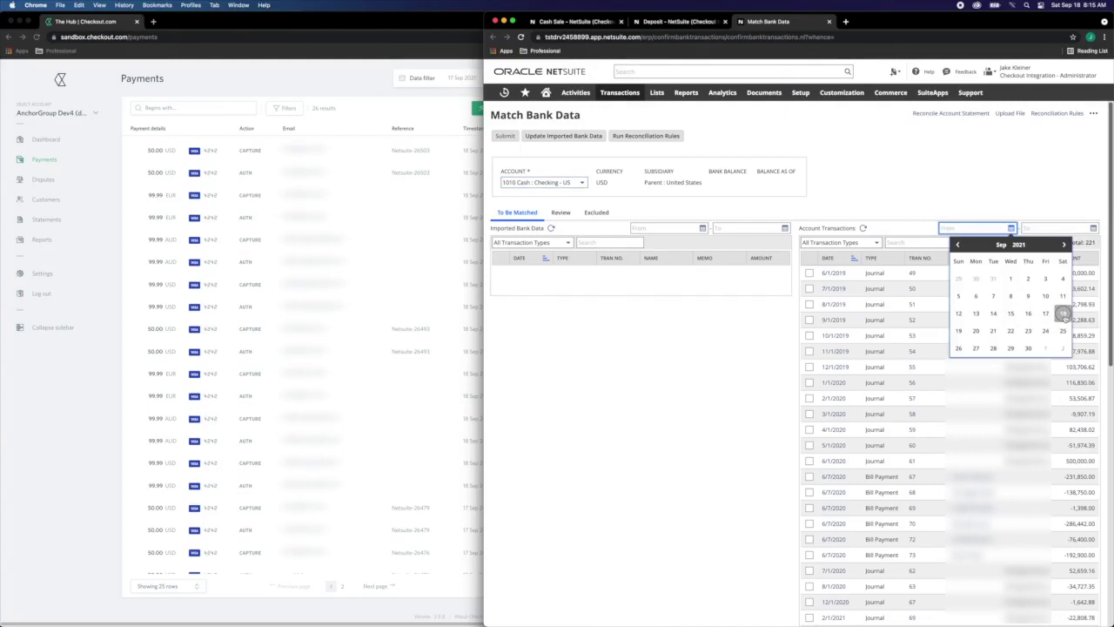
pyautogui.click(1063, 313)
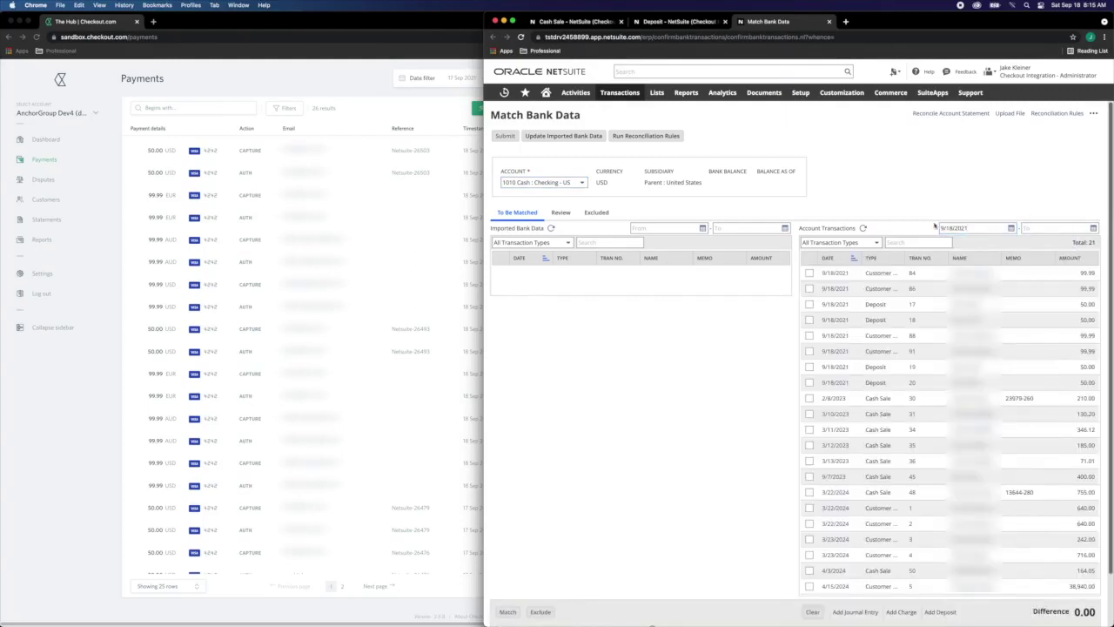
# Step: Mark the 50.00 Deposit 20 for matching and check the -50.00 difference
pyautogui.doubleClick(914, 383)
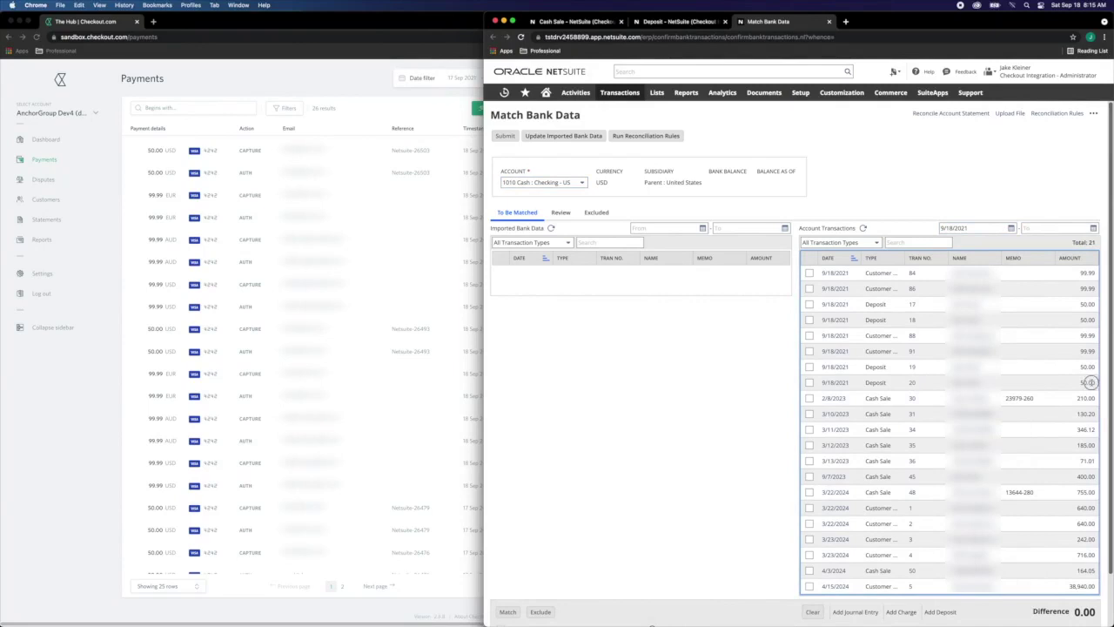
pyautogui.doubleClick(1088, 383)
pyautogui.click(809, 383)
pyautogui.scroll(-1, 1005, 498)
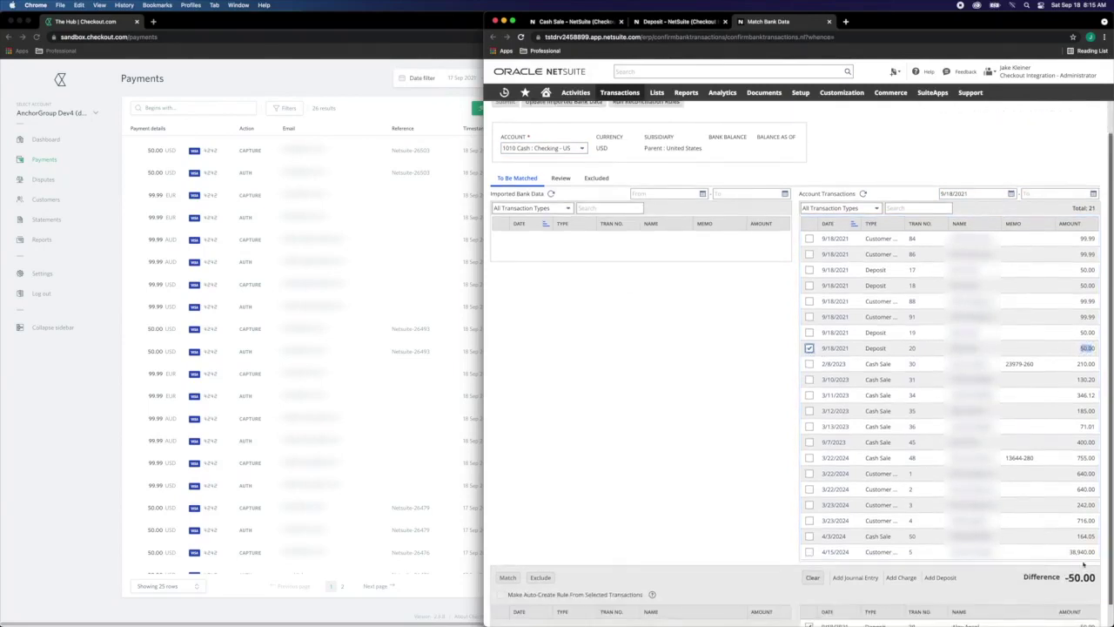
pyautogui.moveTo(1097, 577); pyautogui.dragTo(1070, 577)
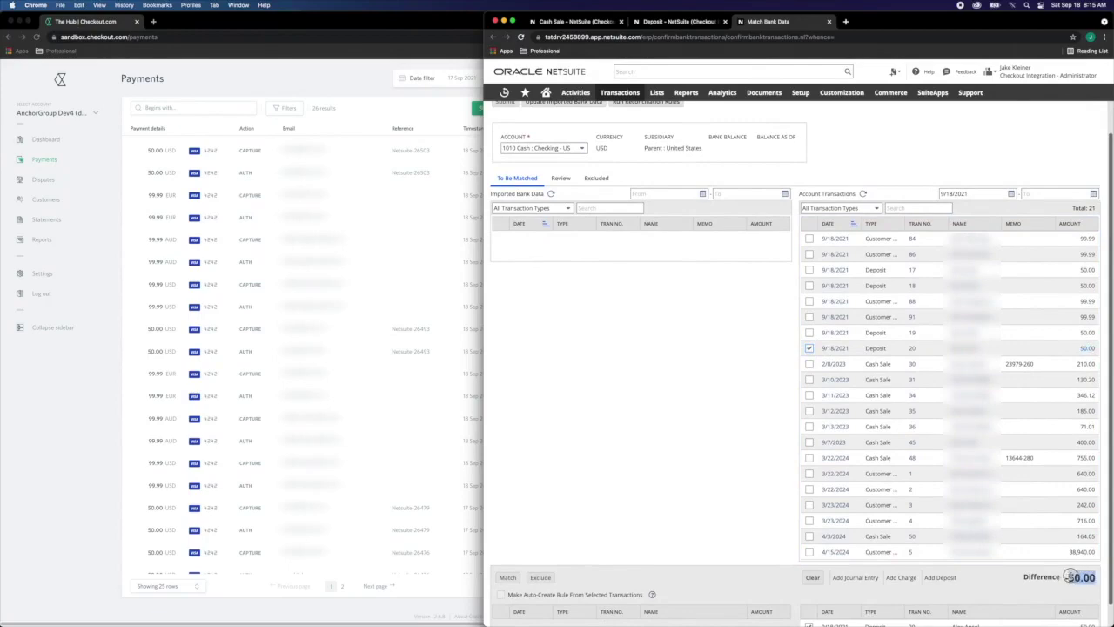